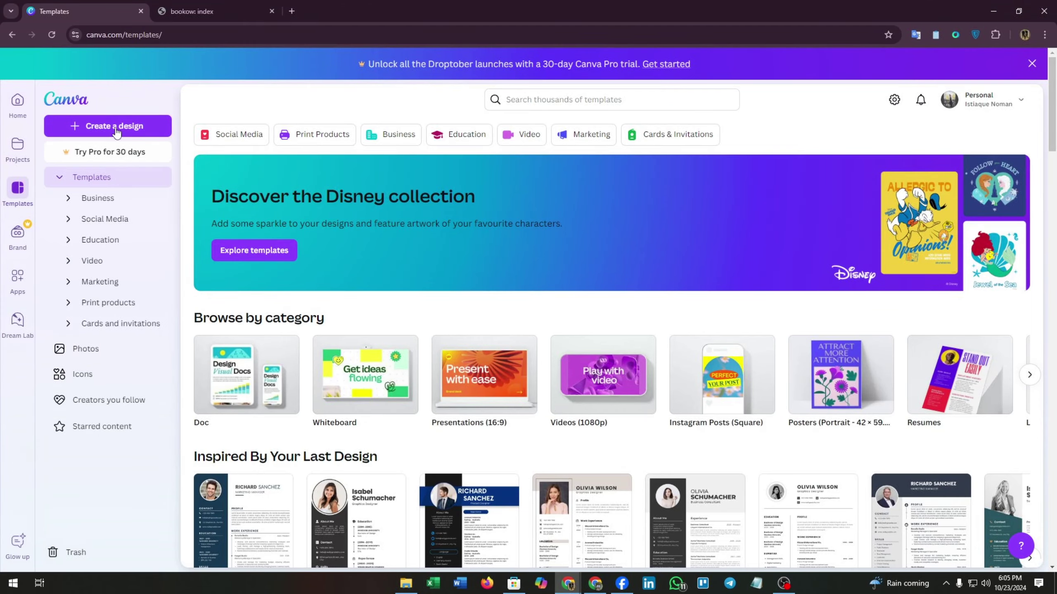
scroll(499, 312, down, 5)
scroll(522, 345, down, 10)
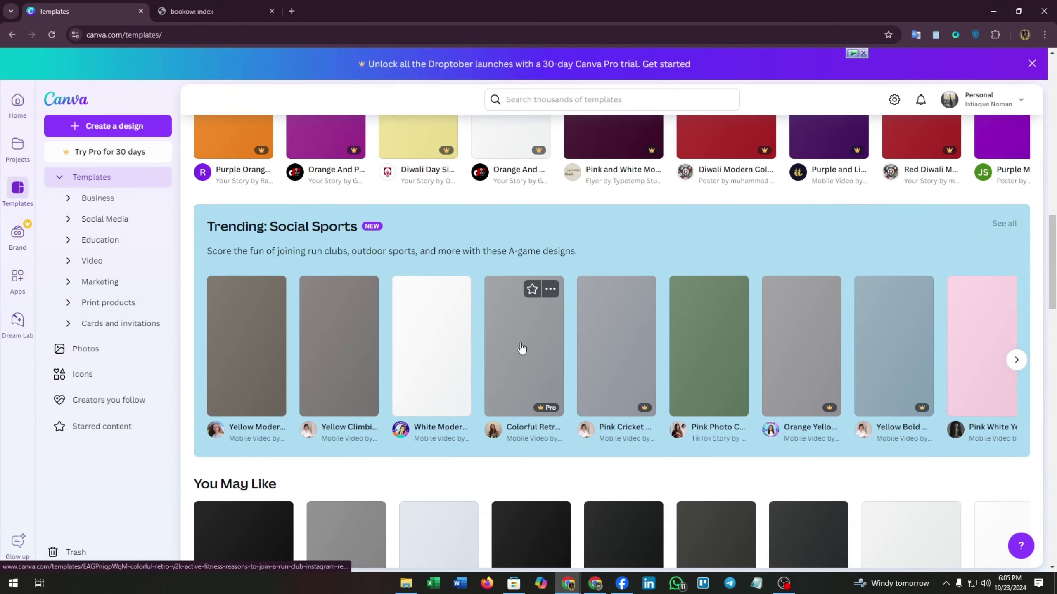
scroll(521, 347, up, 15)
scroll(521, 348, up, 2)
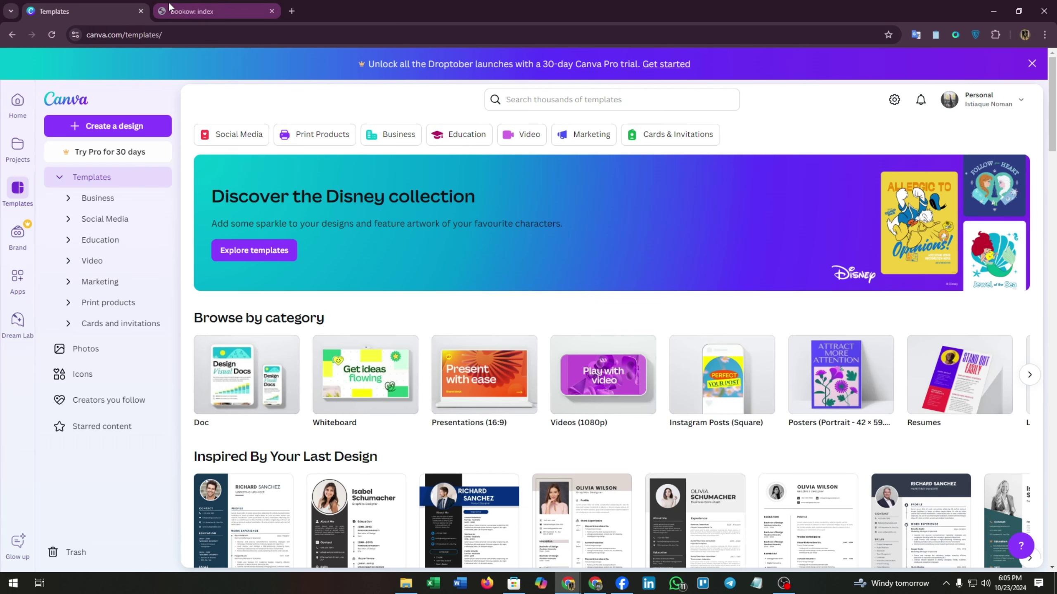
Switch to the bookow.com site.
click(183, 4)
click(153, 37)
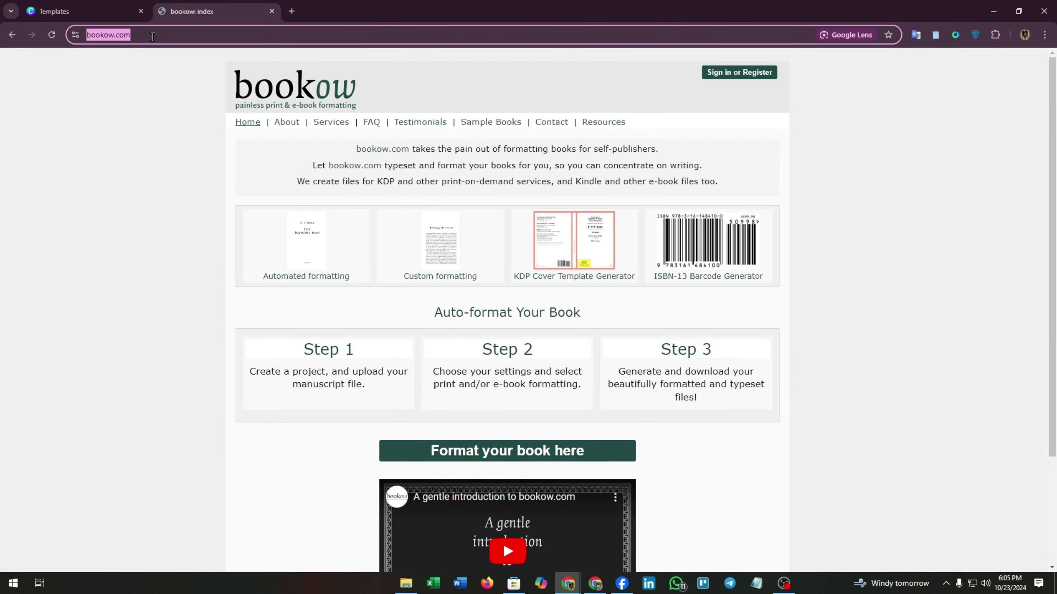
click(129, 103)
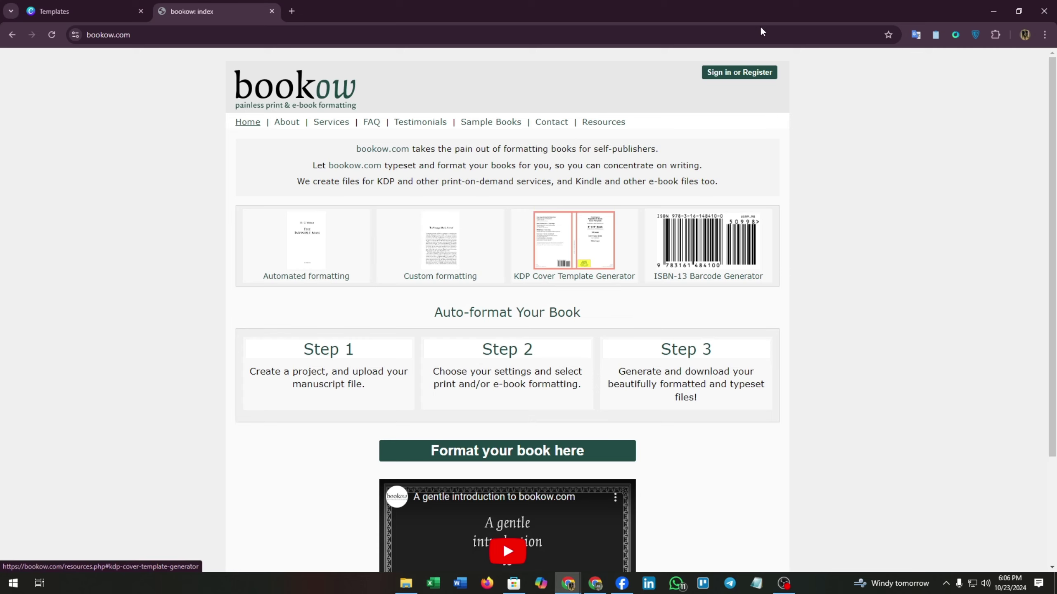
click(719, 78)
click(440, 127)
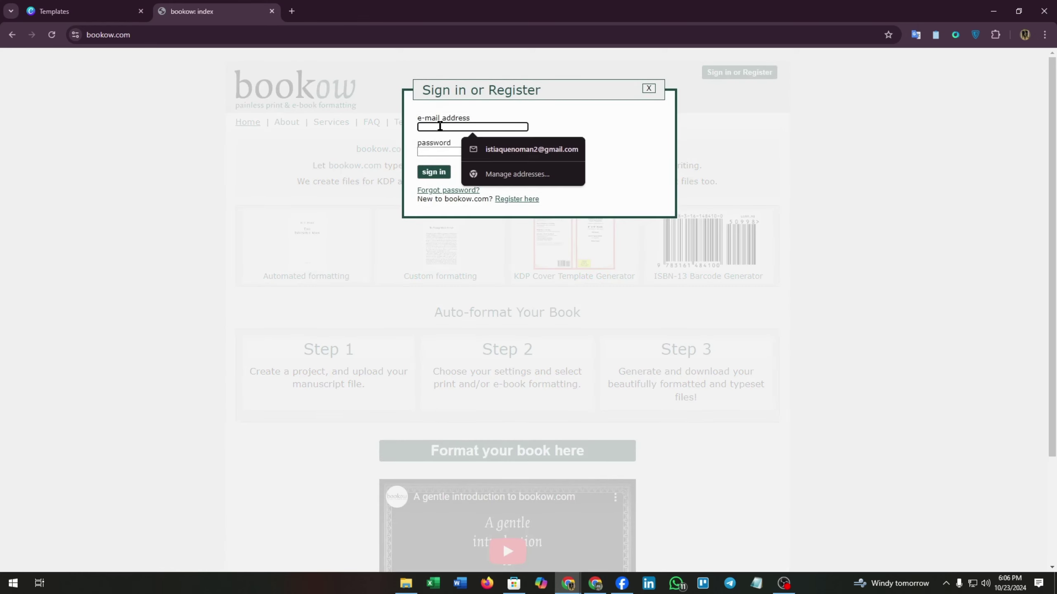
click(501, 158)
click(437, 152)
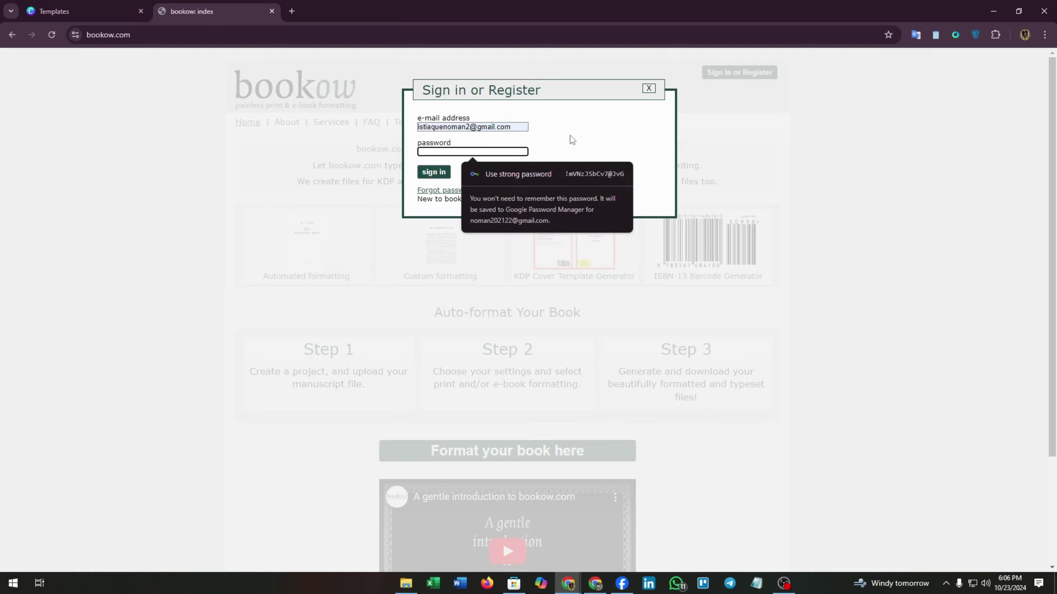
click(576, 138)
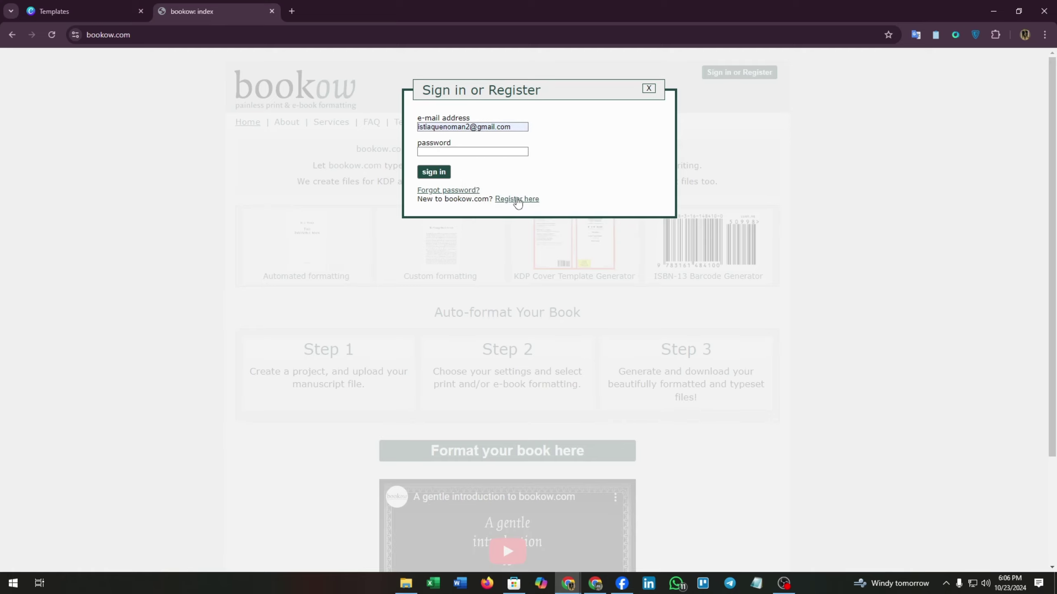
click(516, 199)
click(759, 74)
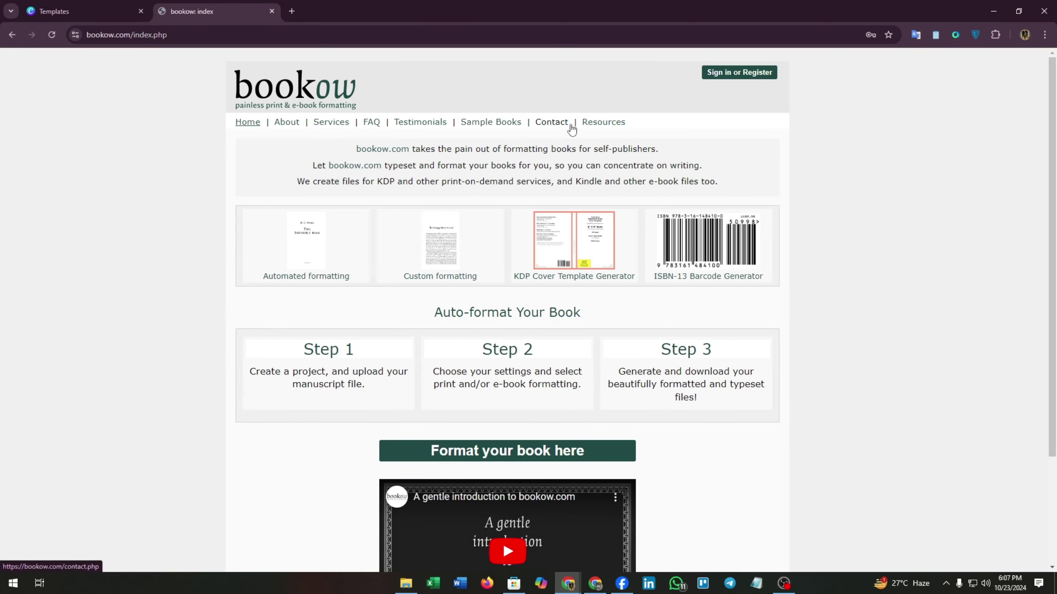
Open the KDP Cover Template Generator and look through its sample covers and form fields.
click(550, 253)
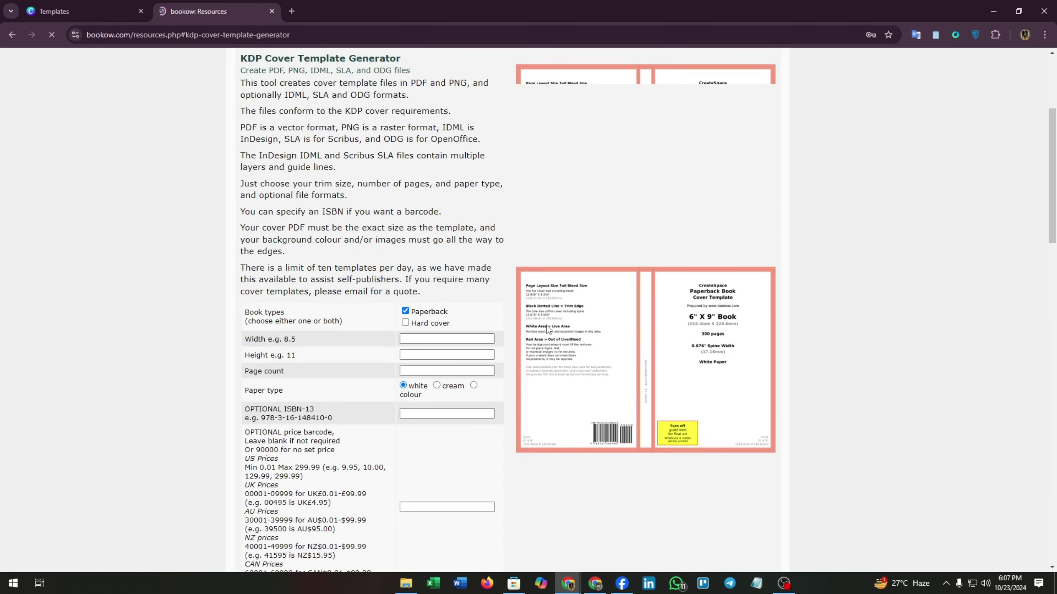
scroll(546, 304, up, 3)
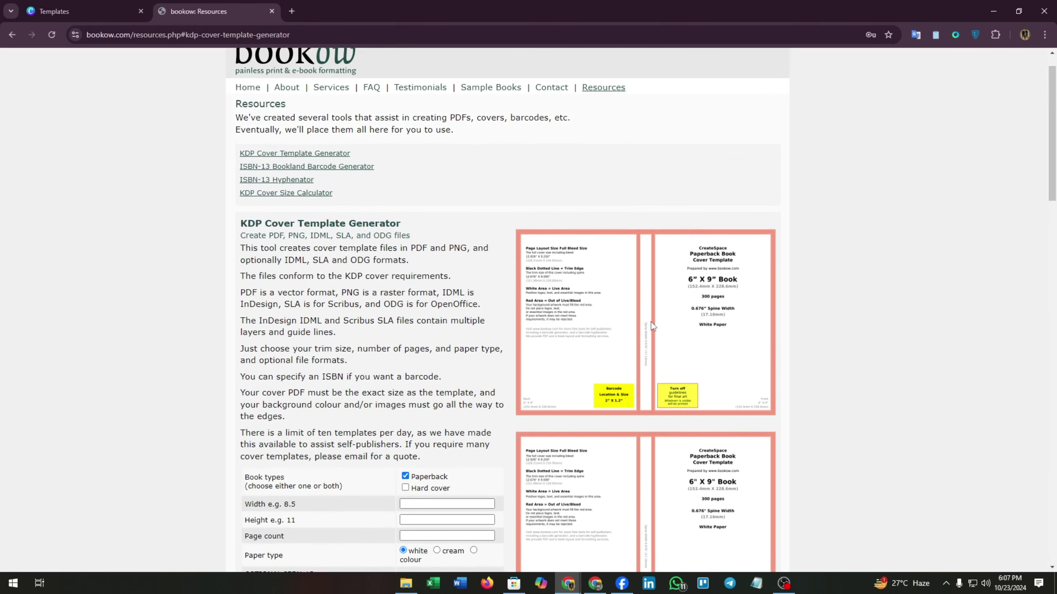
scroll(661, 318, down, 5)
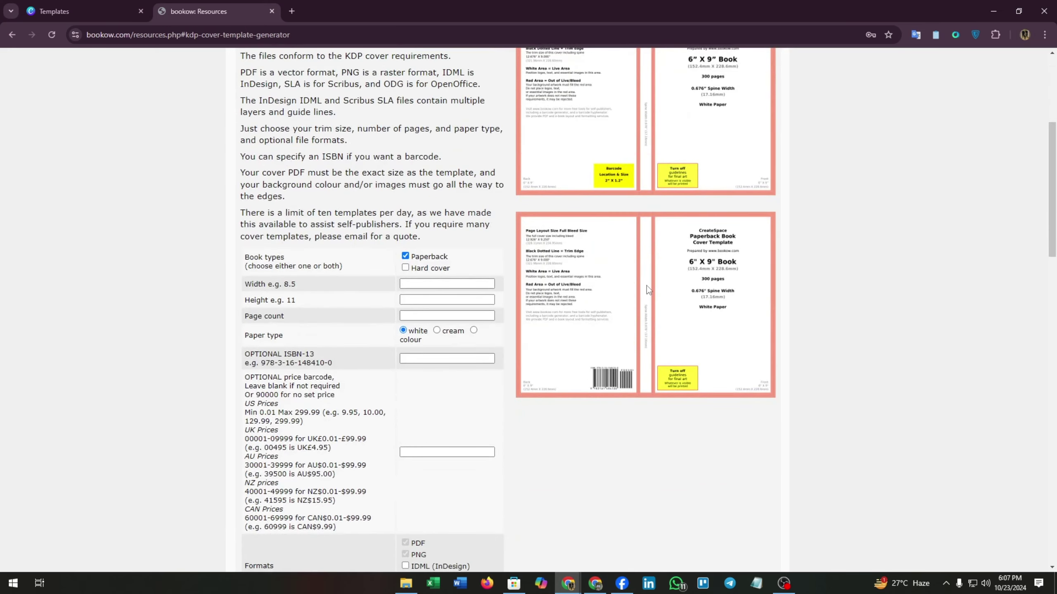
scroll(691, 210, up, 3)
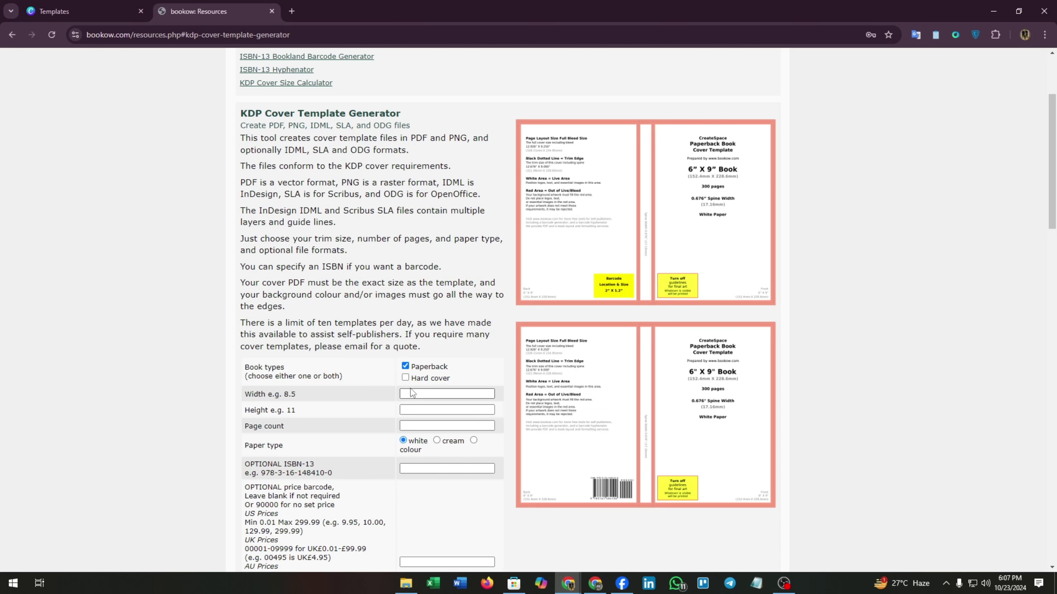
scroll(409, 371, down, 2)
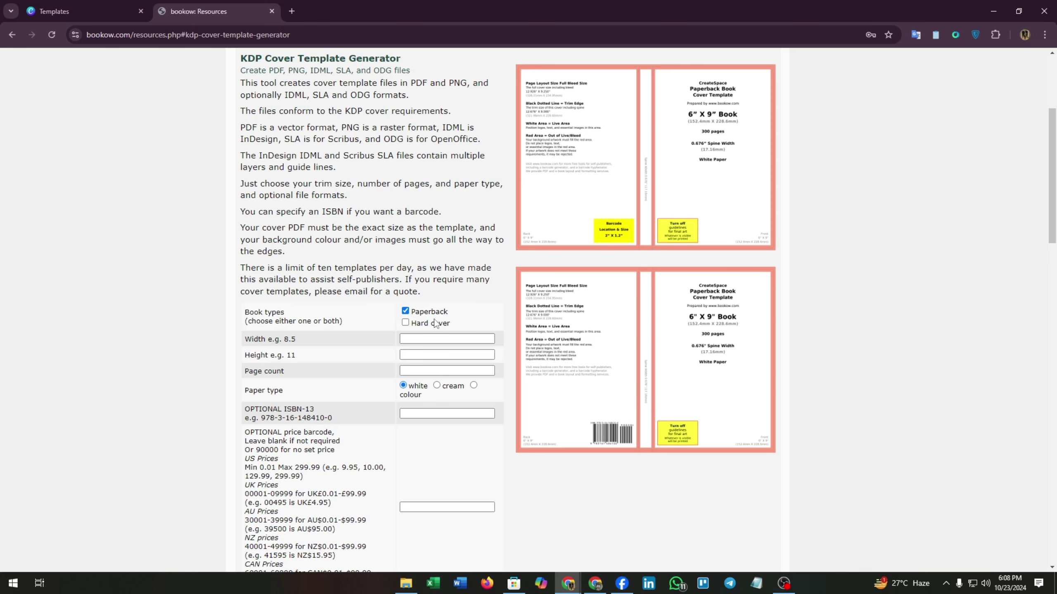
scroll(449, 402, up, 3)
scroll(405, 433, down, 2)
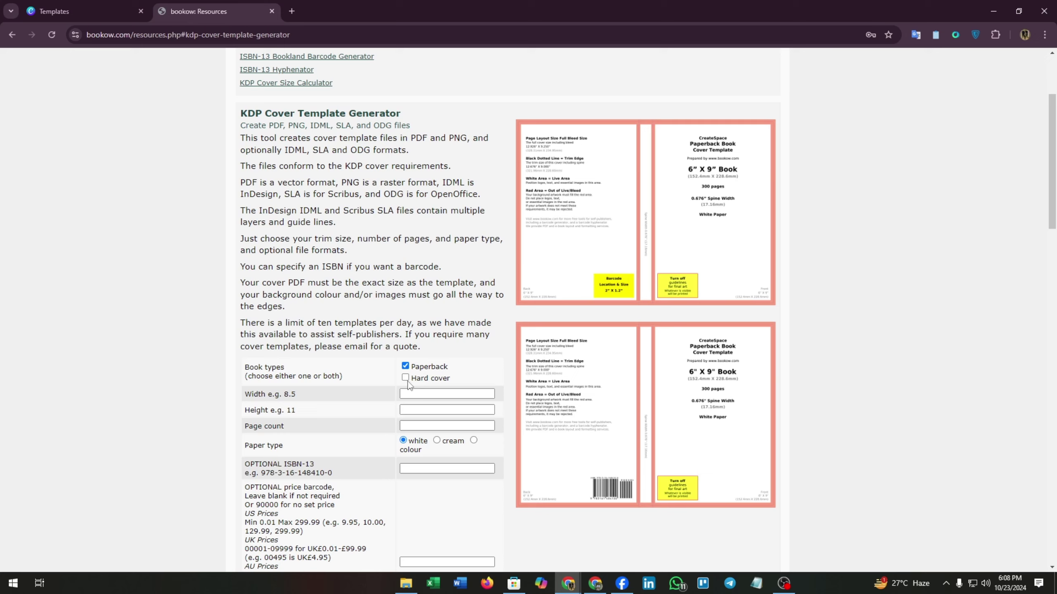
Set the book type to Hard cover only, with Paperback deselected.
click(405, 378)
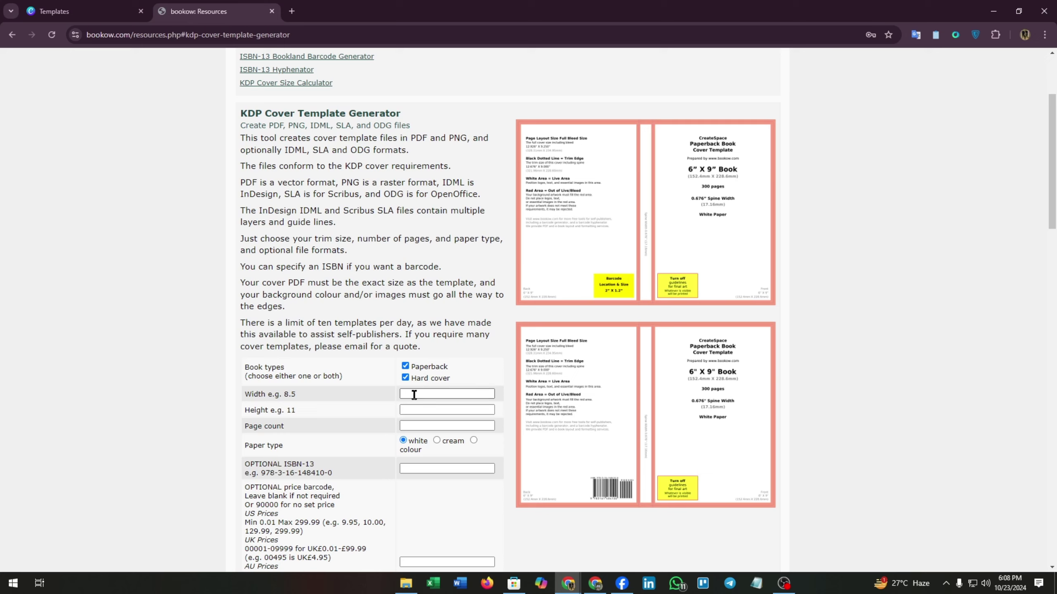
click(406, 367)
drag(305, 396, 247, 367)
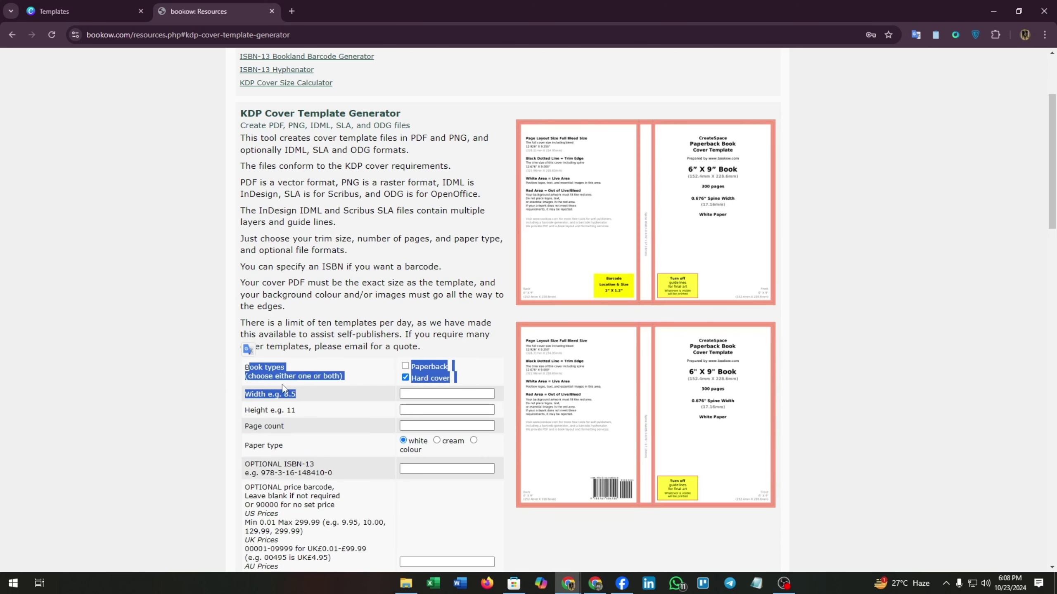
click(330, 396)
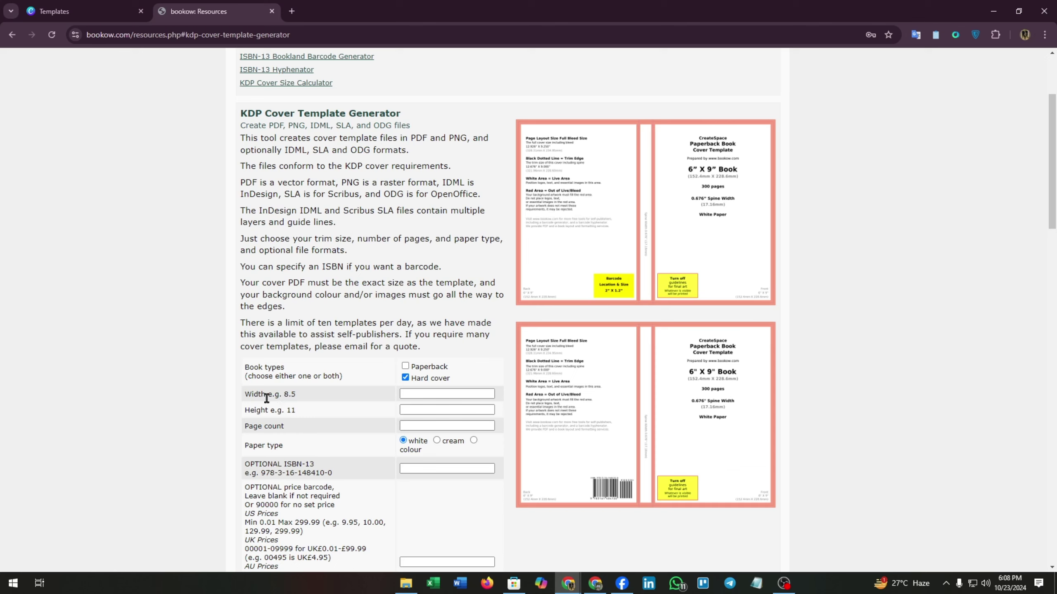
Enter a book width of 8.5, a height of 11 and a page count of 60.
click(402, 398)
text(5)
key(BackSpace)
text(8.5)
click(419, 409)
text(11)
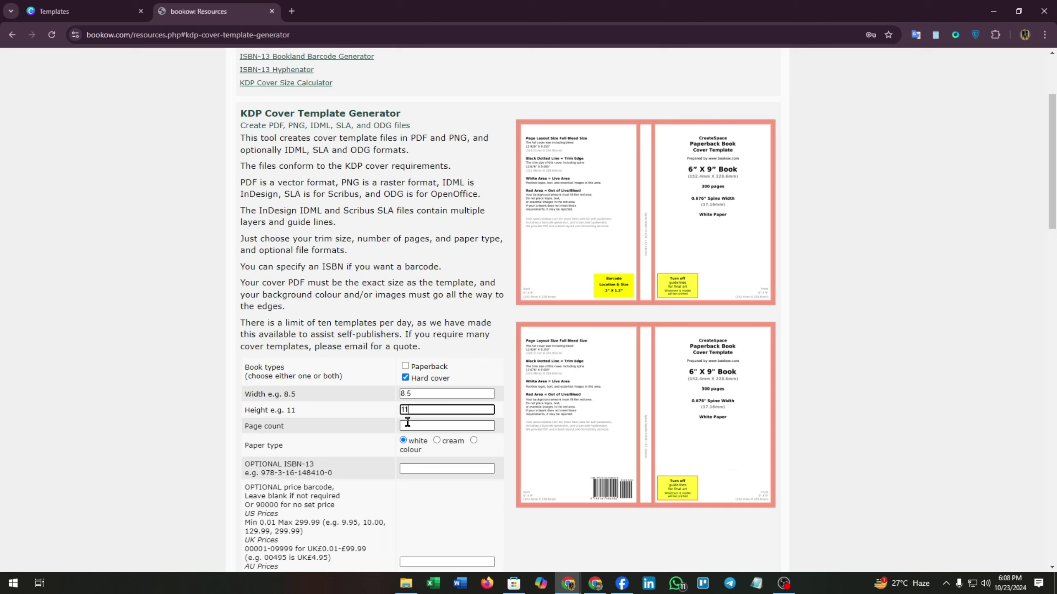
click(408, 423)
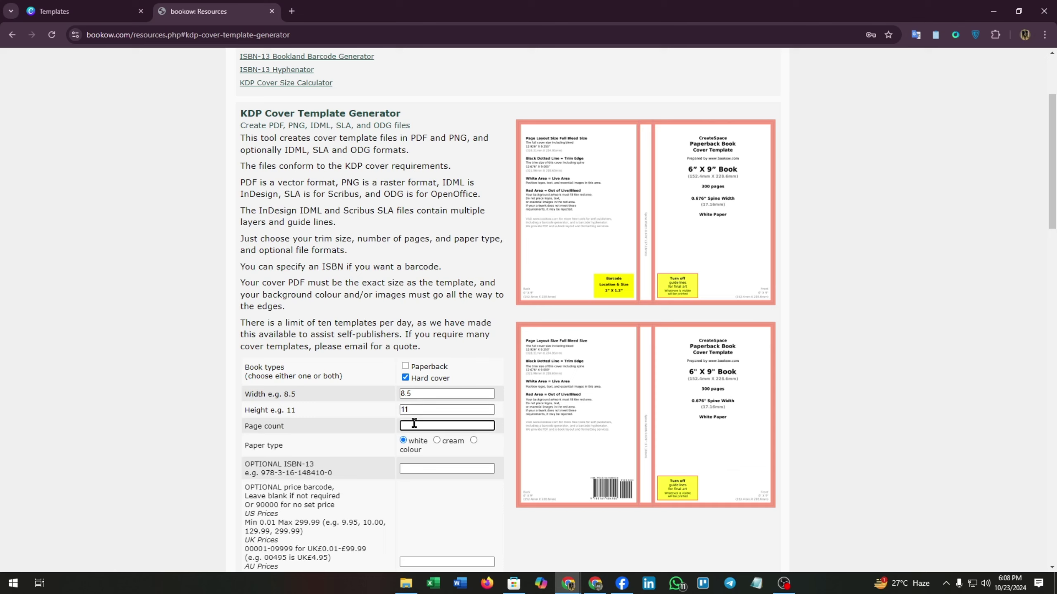
text(60)
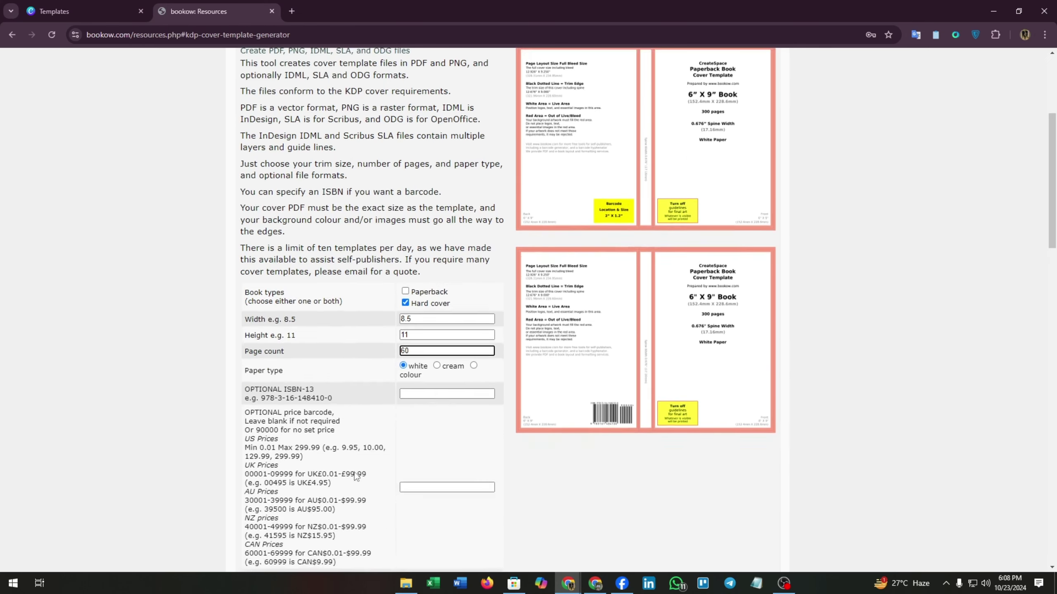
Fill in both e-mail address fields, consent to being emailed, and request the cover template.
scroll(402, 352, down, 3)
scroll(346, 385, down, 1)
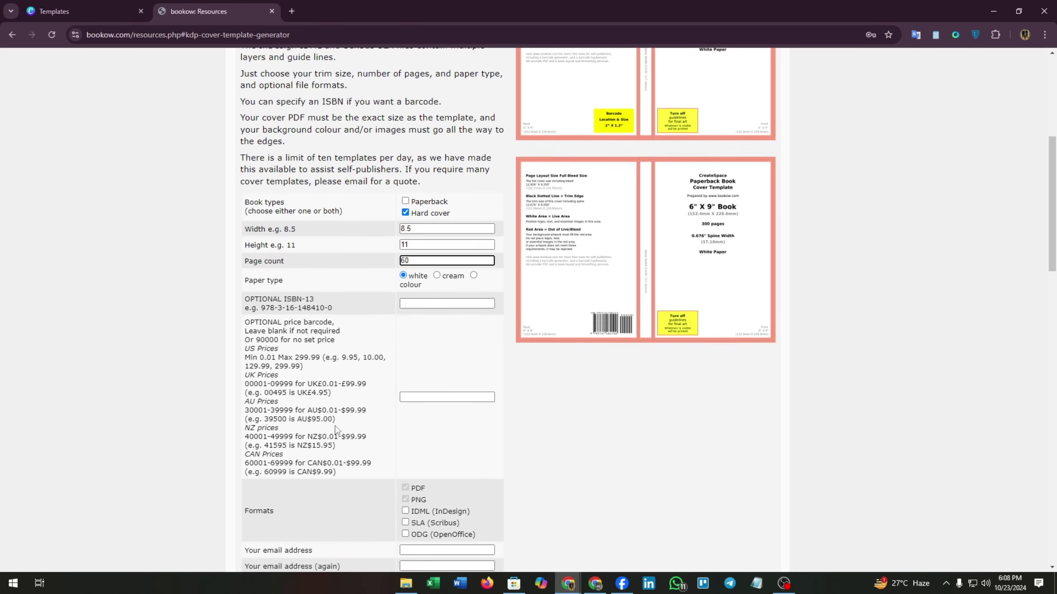
scroll(399, 504, down, 2)
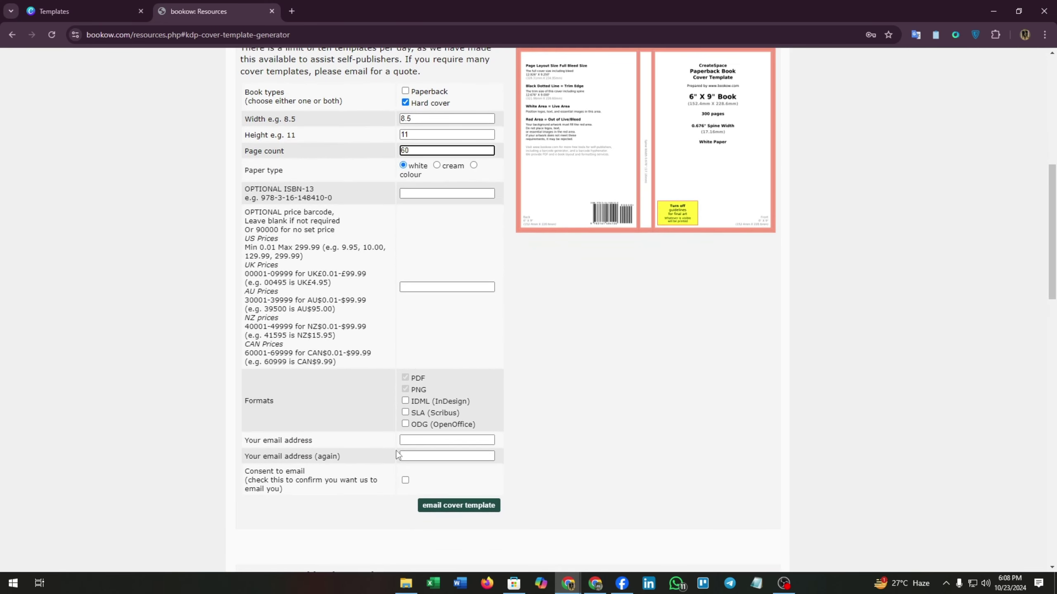
click(417, 441)
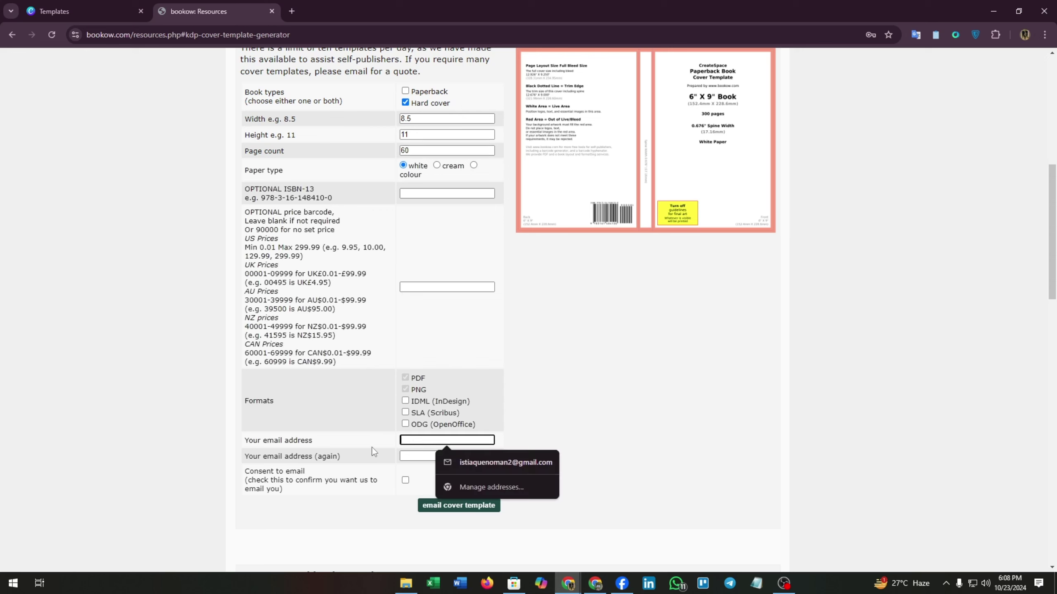
click(461, 463)
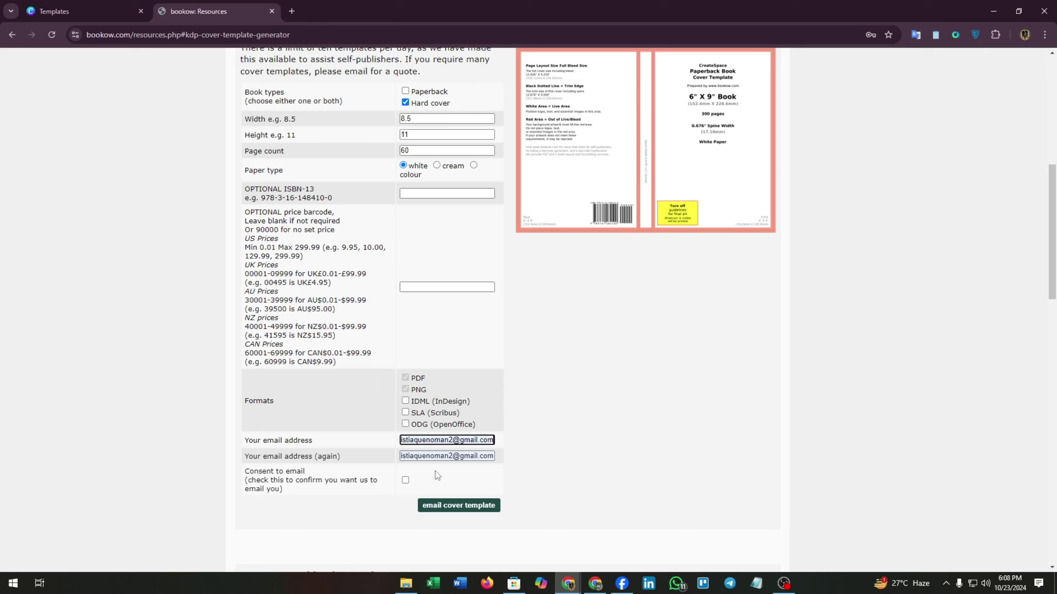
click(447, 515)
key(Return)
click(405, 480)
click(428, 508)
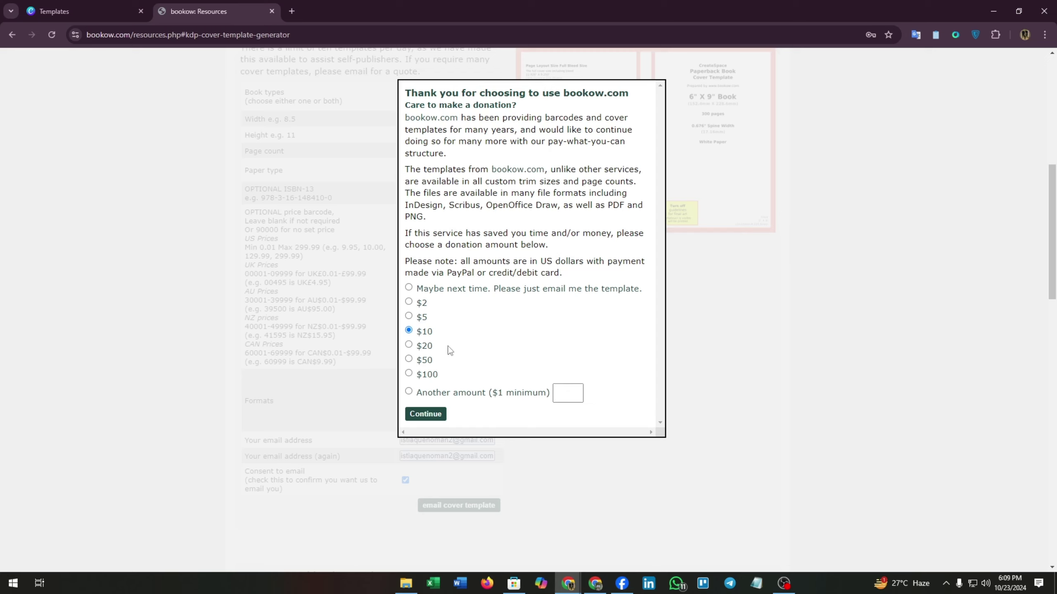
Decline the donation with "Maybe next time. Please just email me the template." and continue to the confirmation page.
click(409, 287)
click(429, 415)
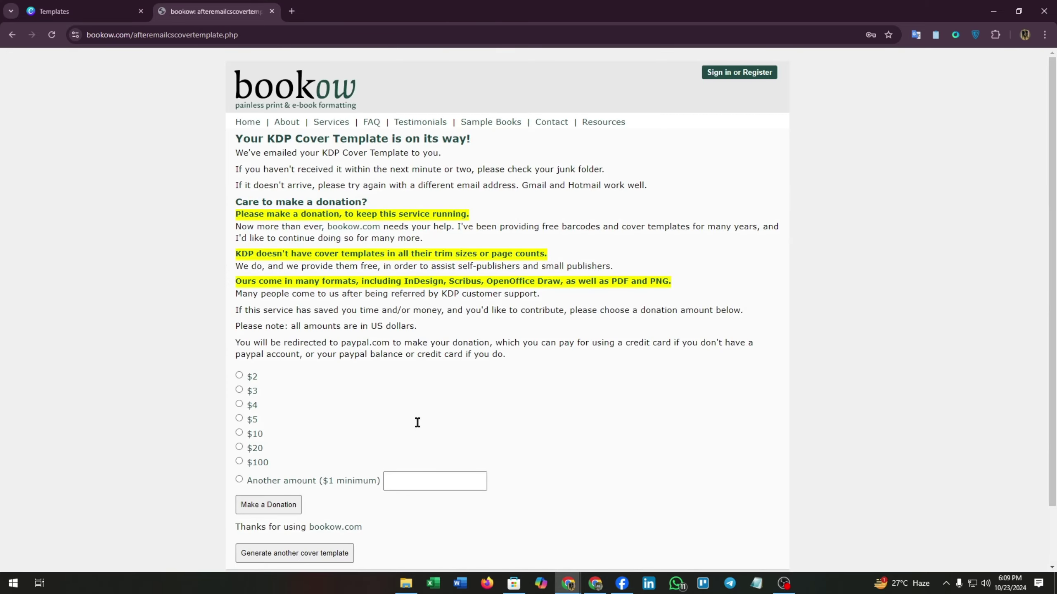
scroll(417, 423, down, 2)
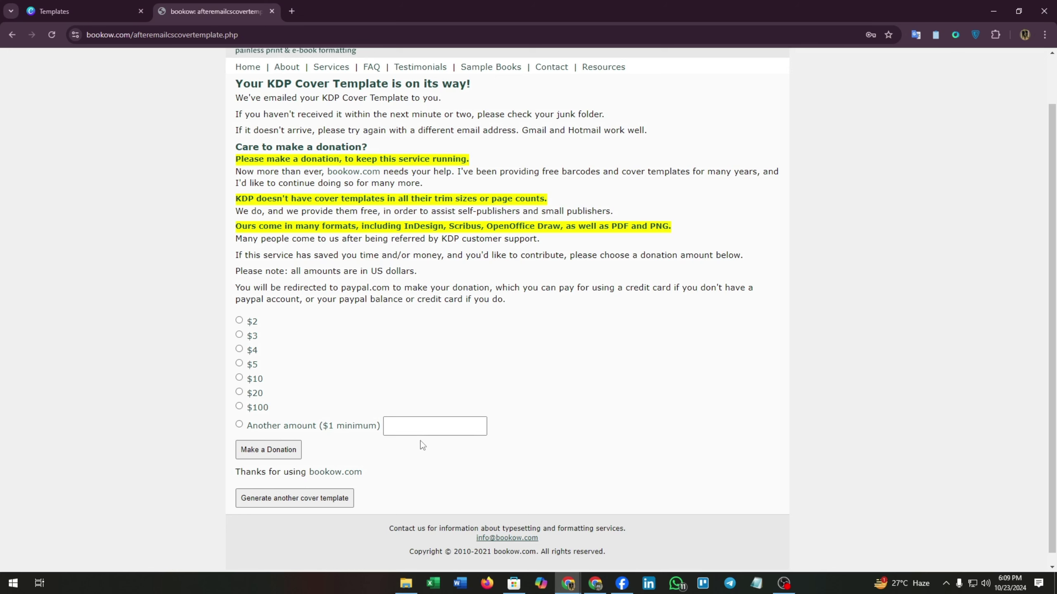
scroll(420, 441, up, 2)
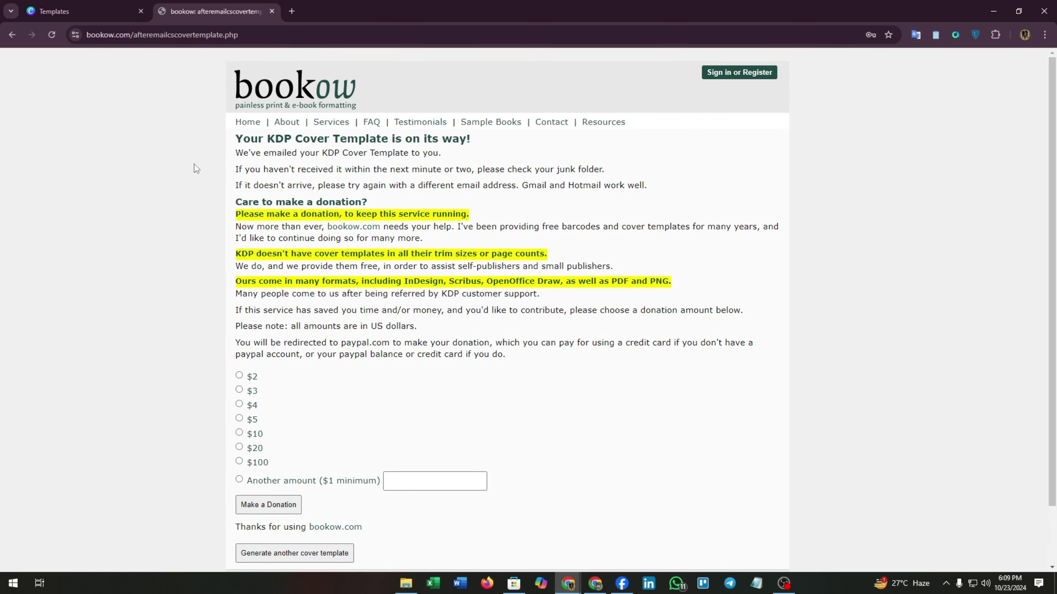
drag(236, 139, 520, 142)
click(519, 145)
Switch to Gmail and download the PNG cover template attached to the bookow.com message.
click(597, 578)
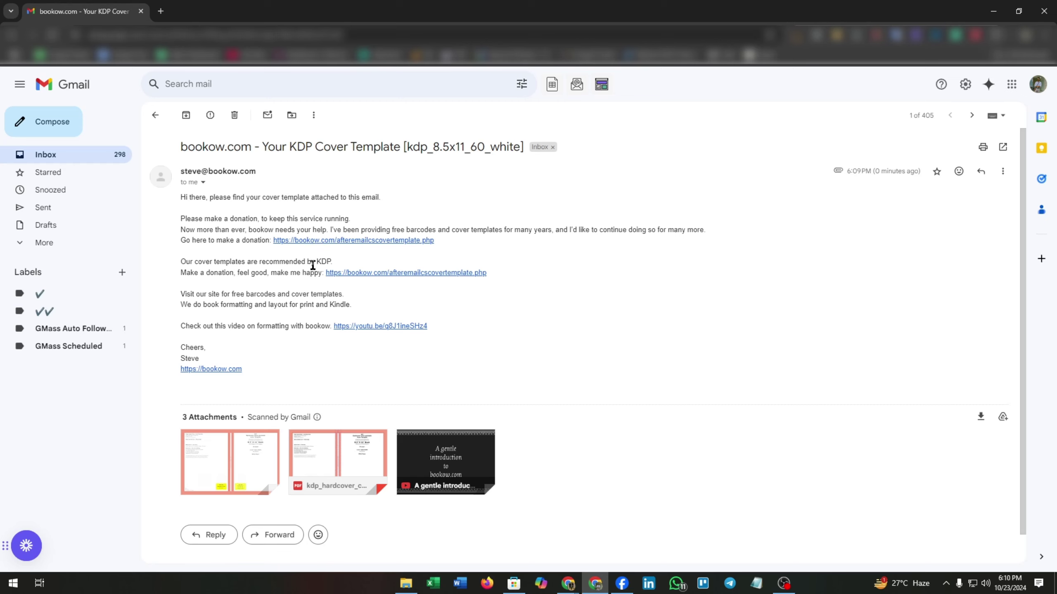
scroll(229, 464, down, 1)
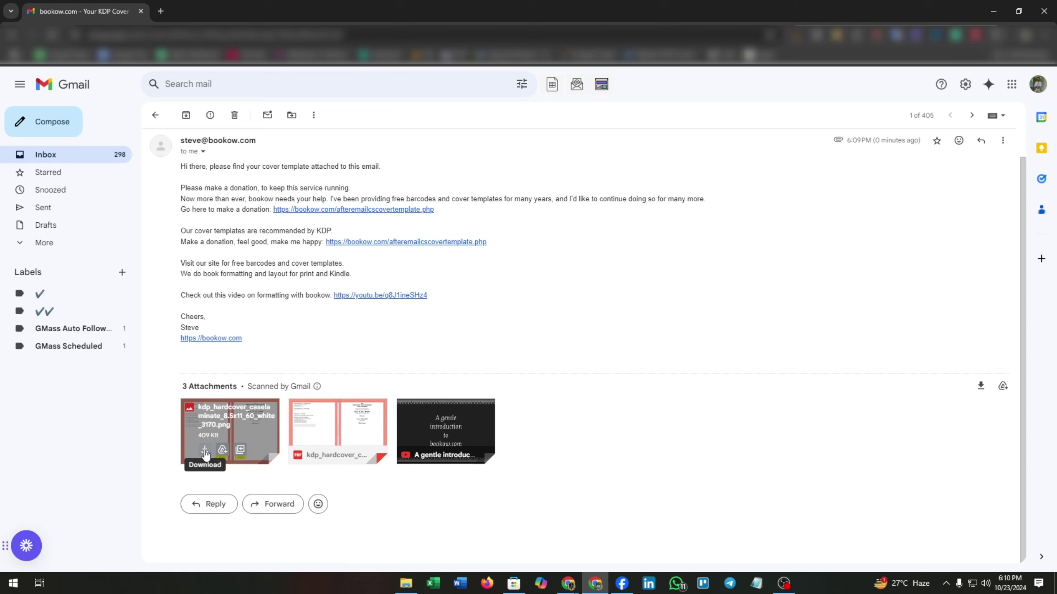
click(205, 449)
Preview the PNG attachment and examine the book size given on the hardcover template.
click(232, 431)
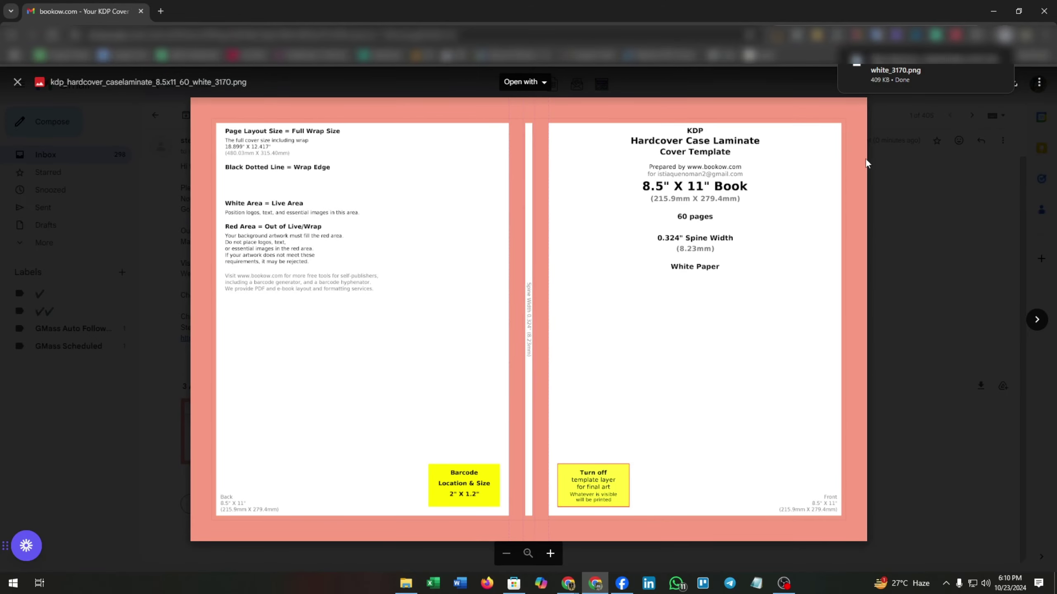
click(922, 139)
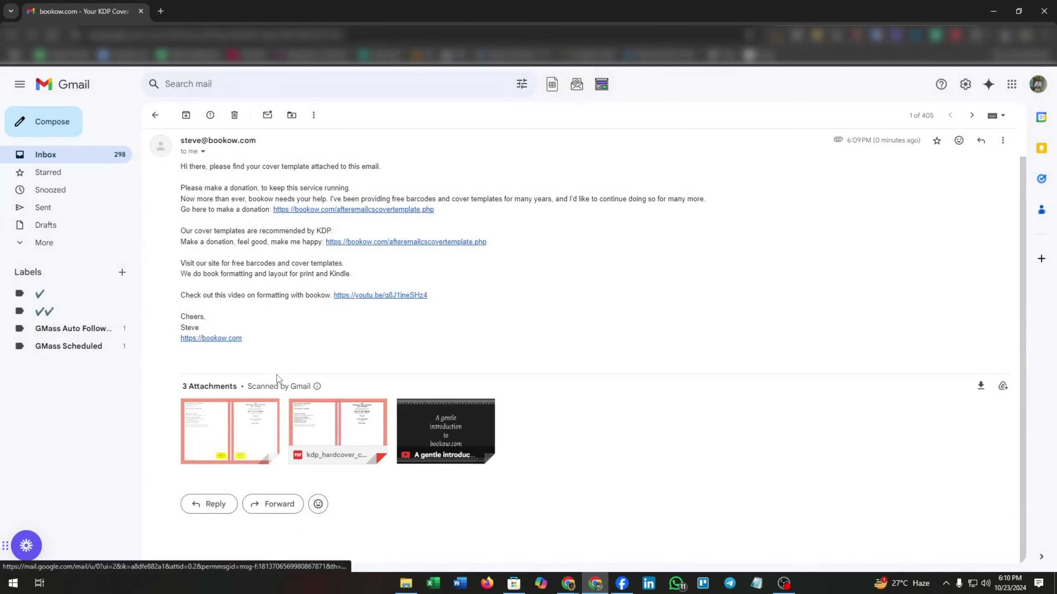
click(266, 408)
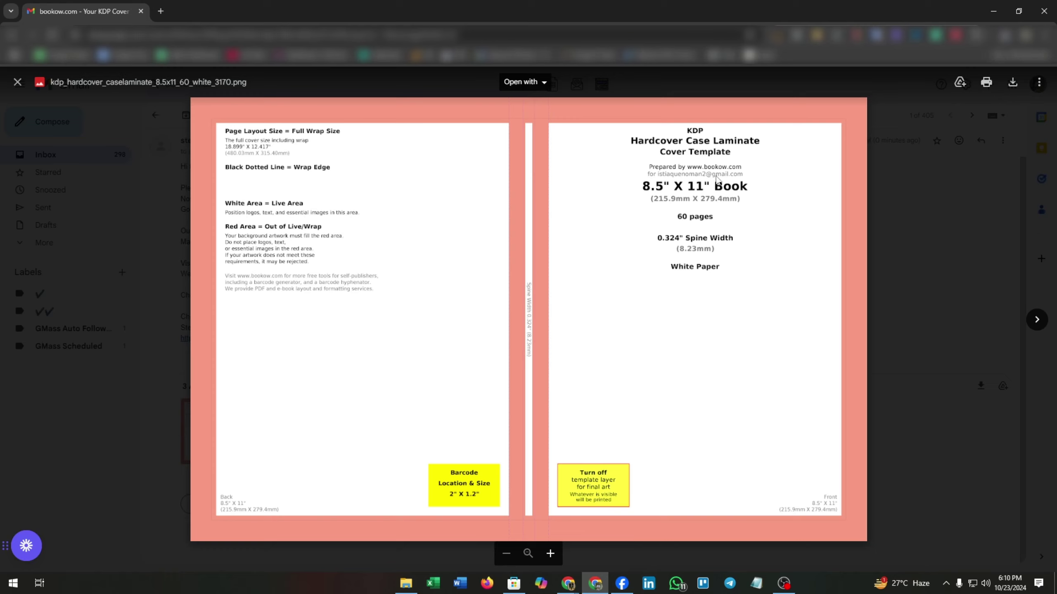
drag(638, 189, 702, 197)
Switch back to the Chrome window containing the bookow and Canva tabs.
mouse_move(568, 582)
mouse_move(575, 541)
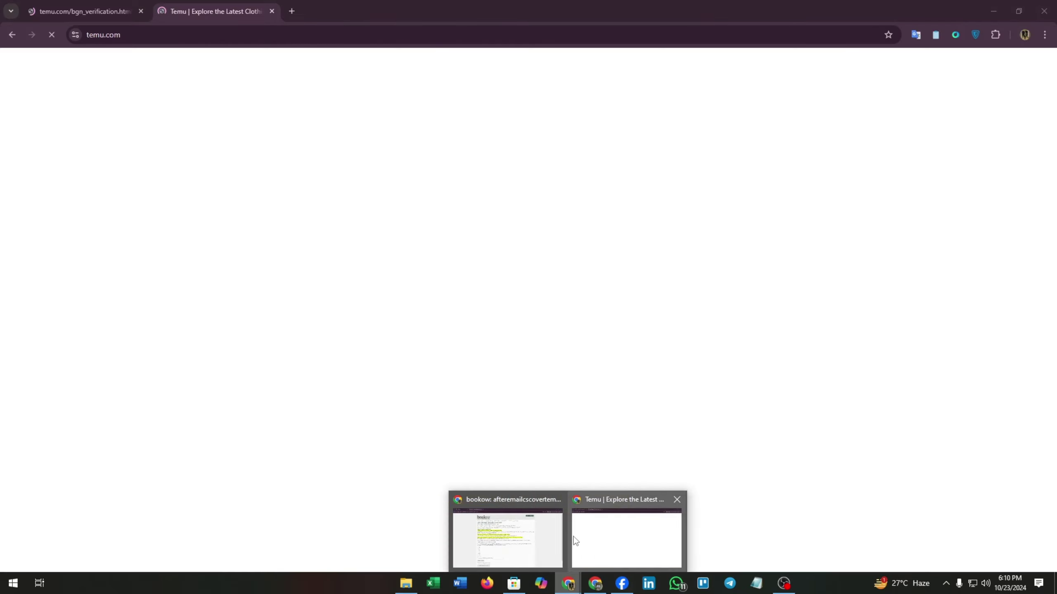
click(497, 545)
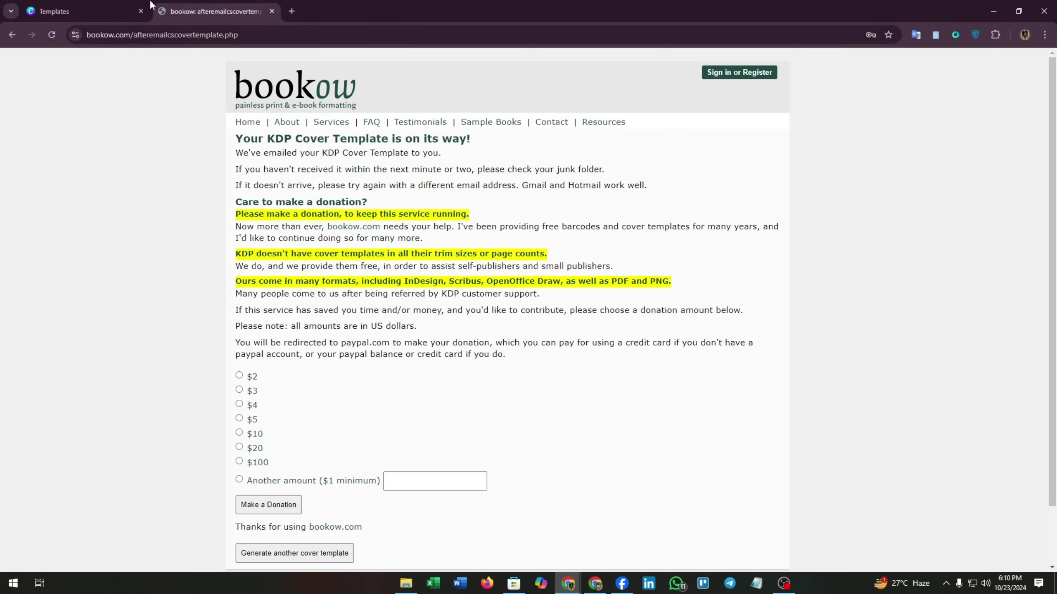
Switch to the Canva templates page and search the templates for "book cover".
click(90, 5)
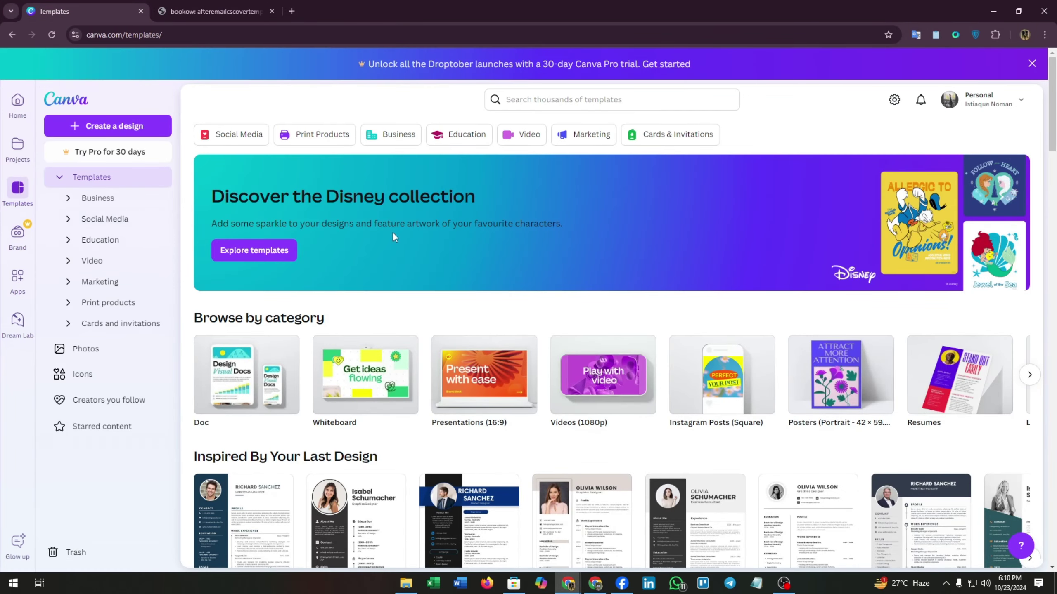
click(520, 102)
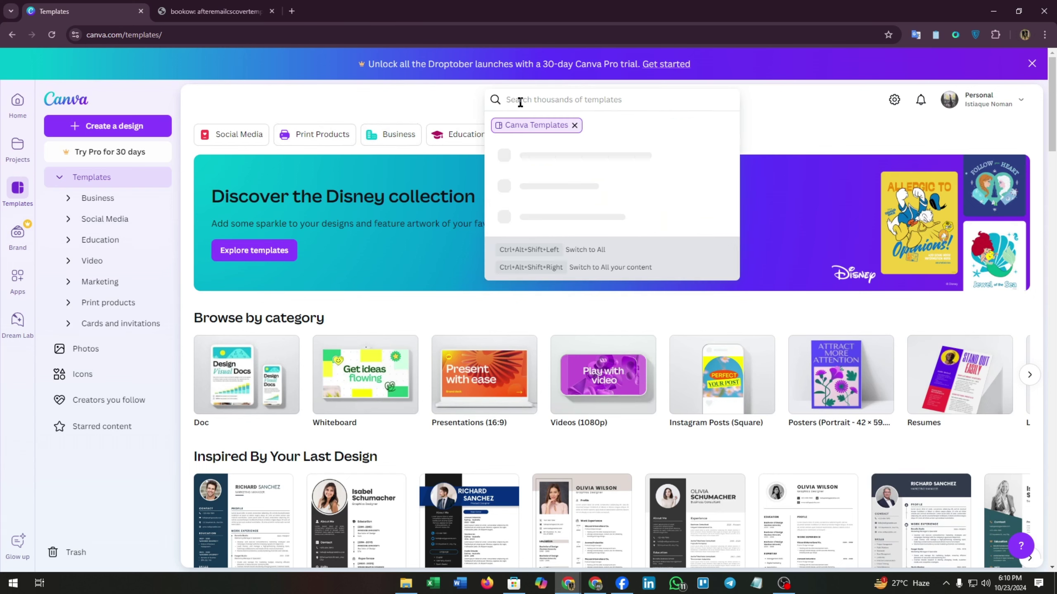
text(book)
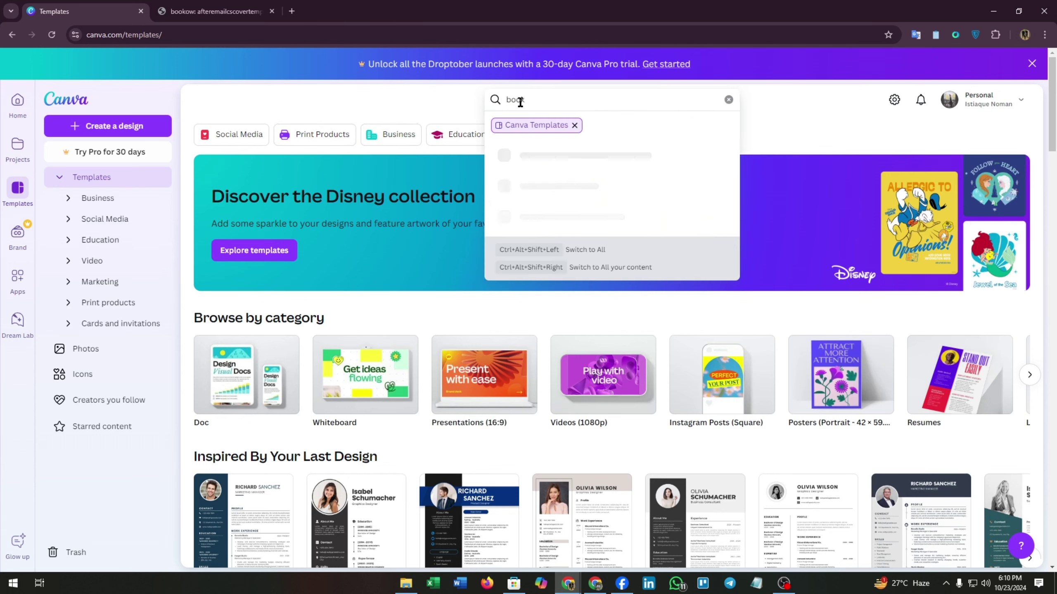
text( cover)
key(Return)
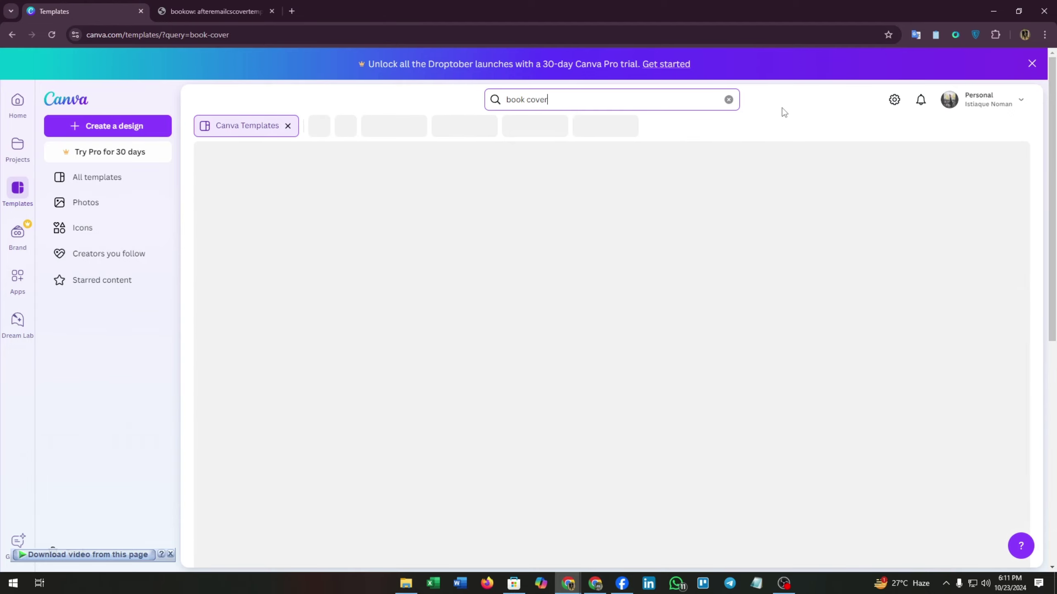
Browse the book cover templates and compare the available business designs.
scroll(937, 416, down, 3)
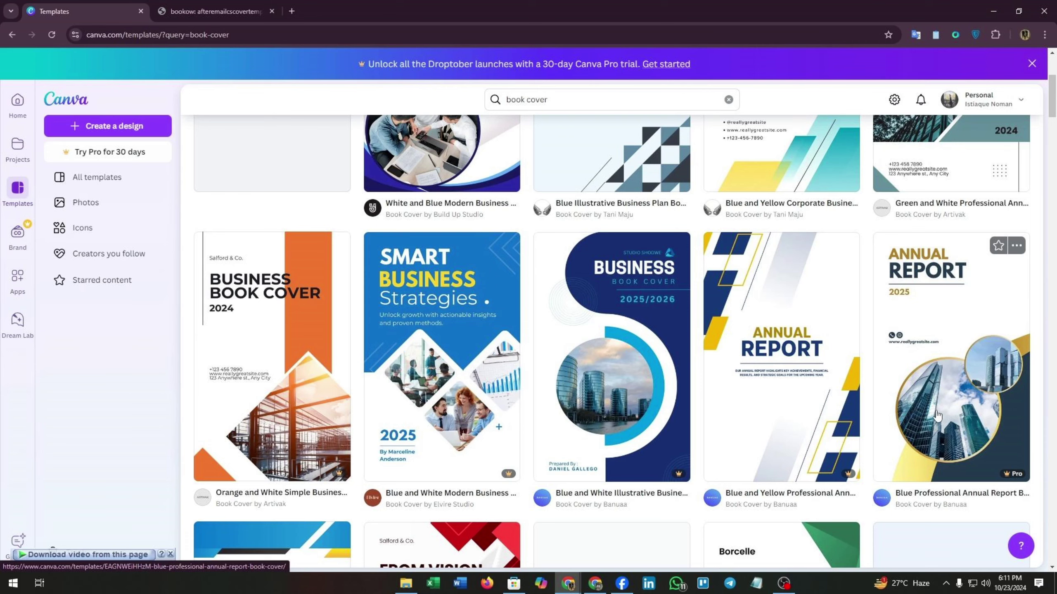
scroll(937, 415, up, 5)
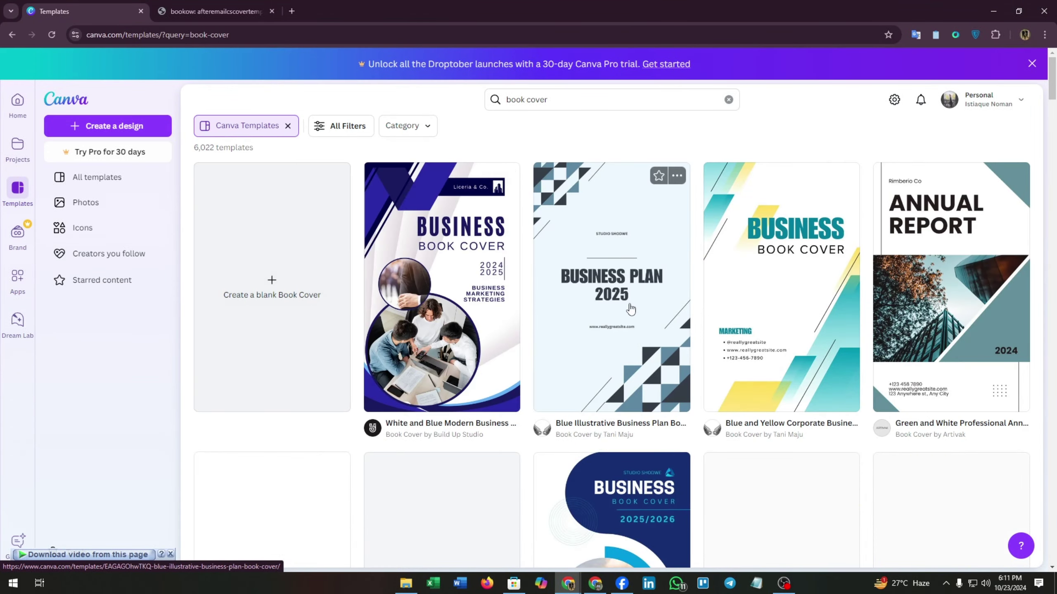
scroll(899, 325, down, 5)
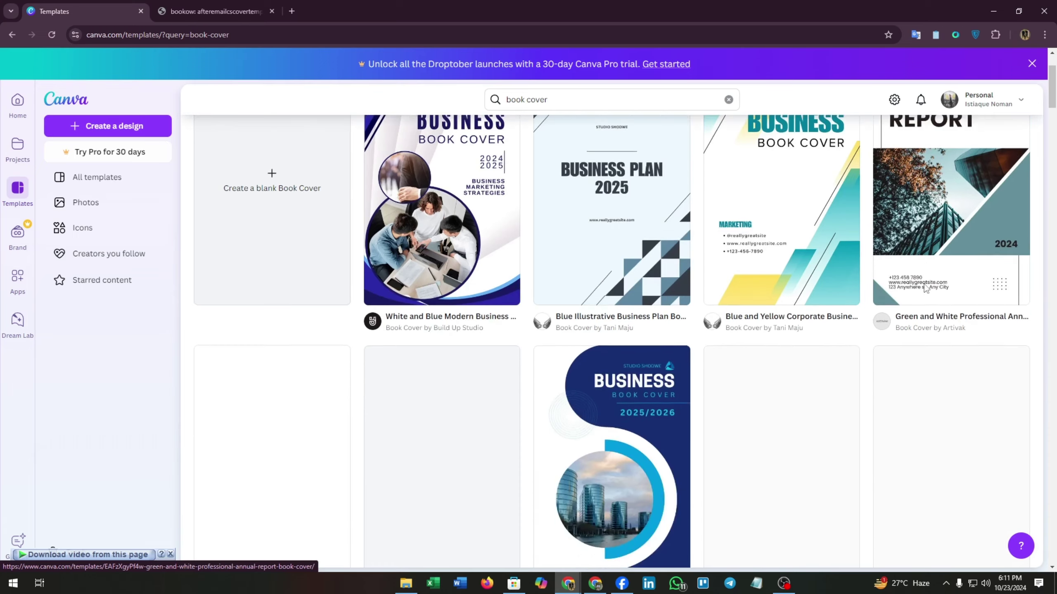
scroll(770, 287, up, 3)
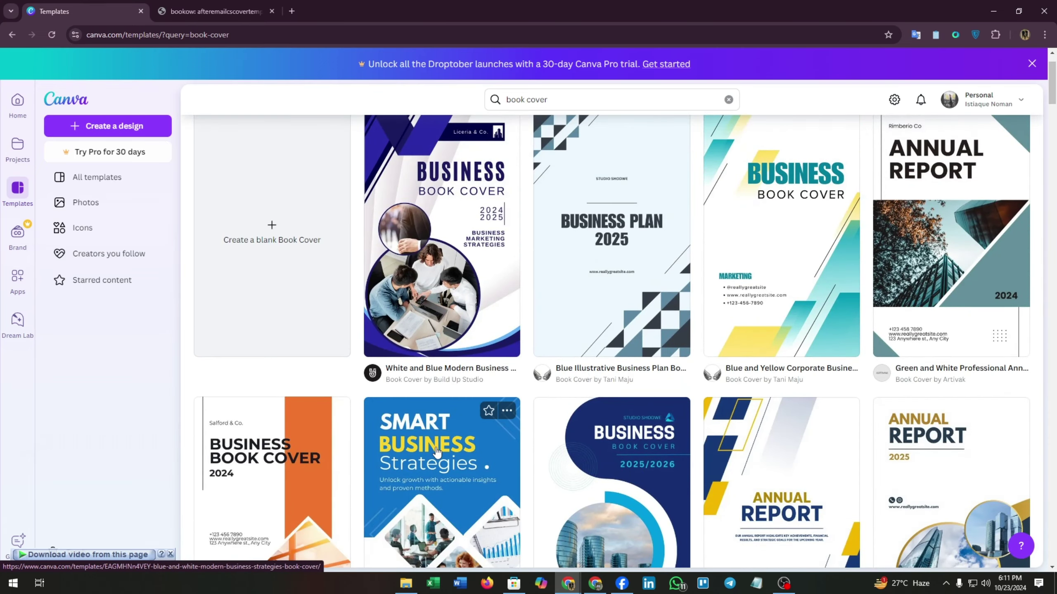
scroll(457, 408, down, 3)
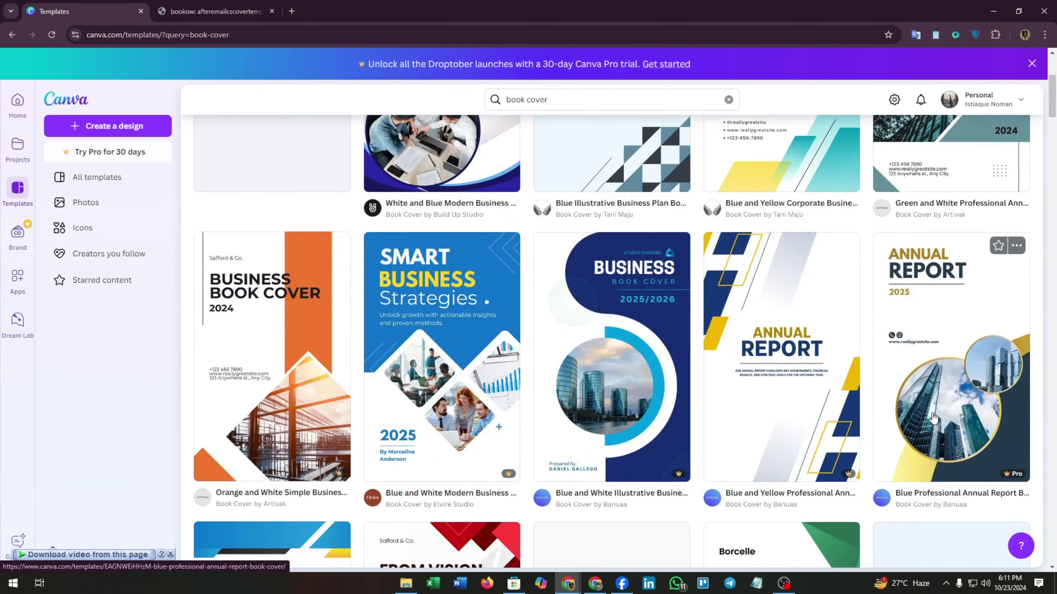
scroll(370, 483, down, 5)
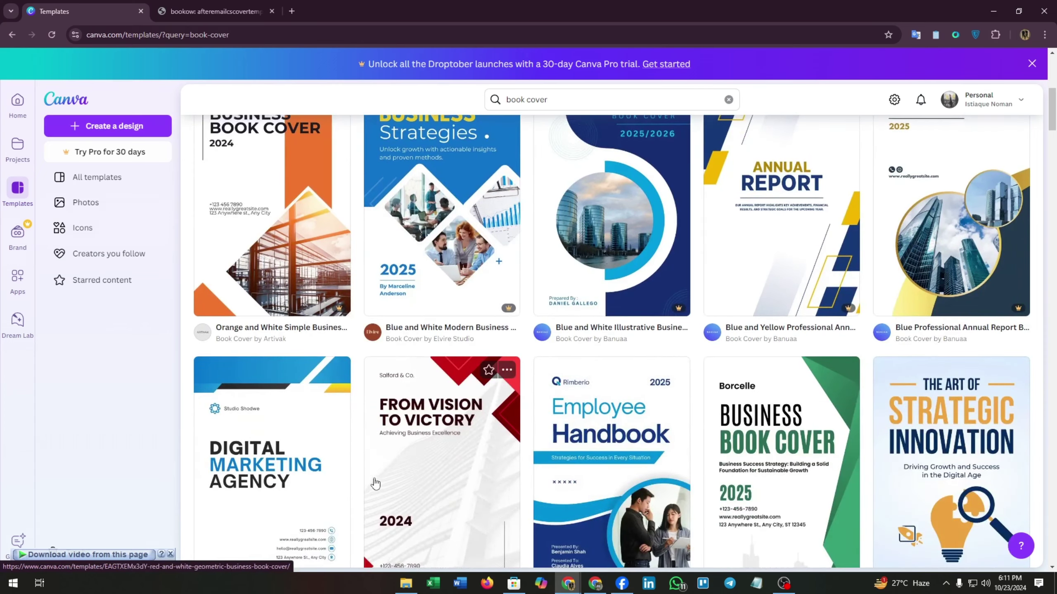
scroll(811, 447, down, 2)
scroll(703, 455, down, 4)
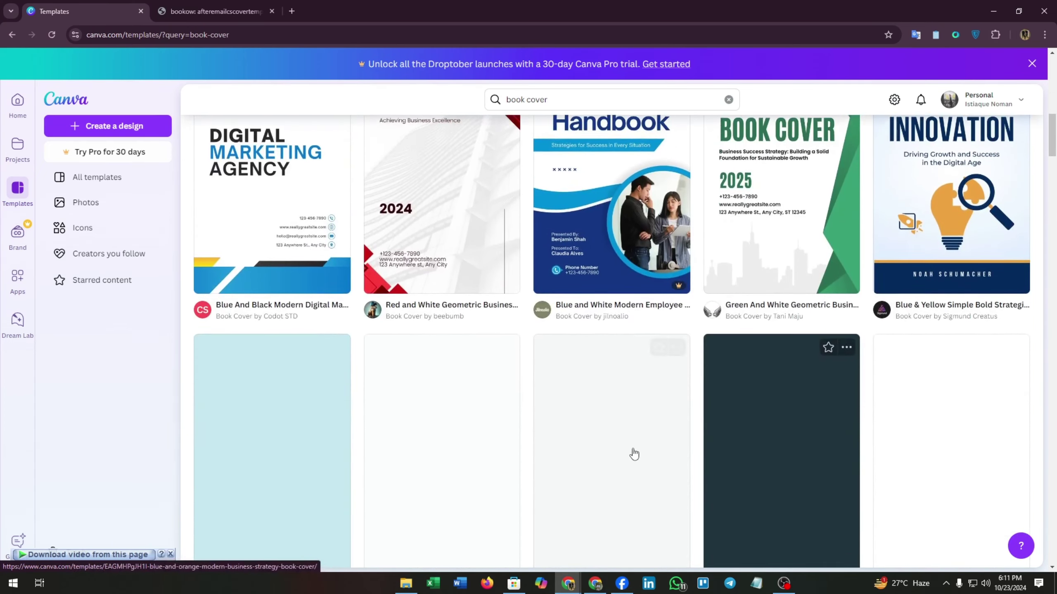
scroll(632, 453, up, 7)
scroll(621, 444, up, 8)
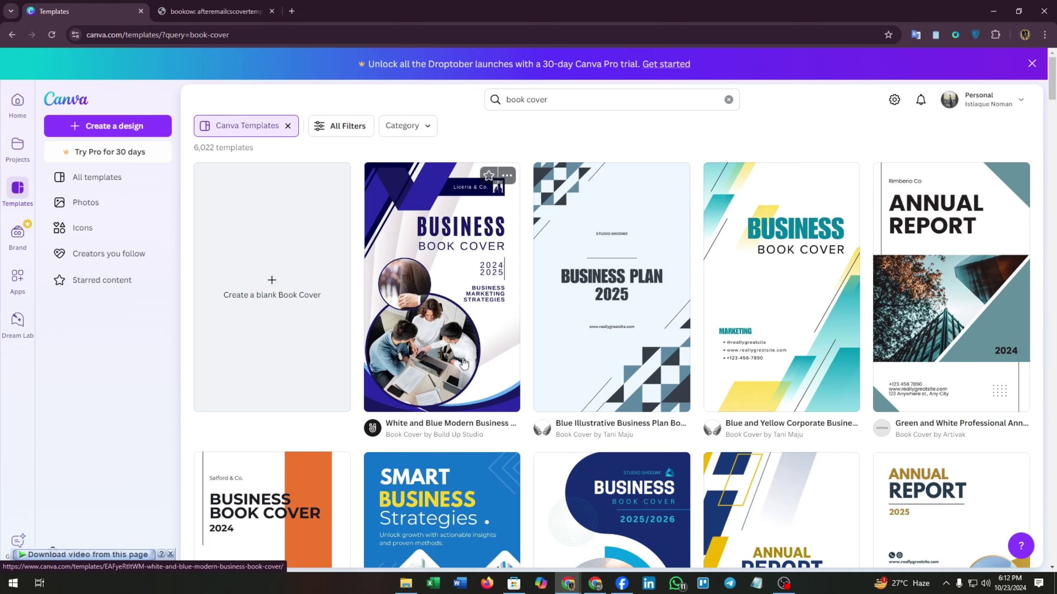
scroll(653, 416, down, 8)
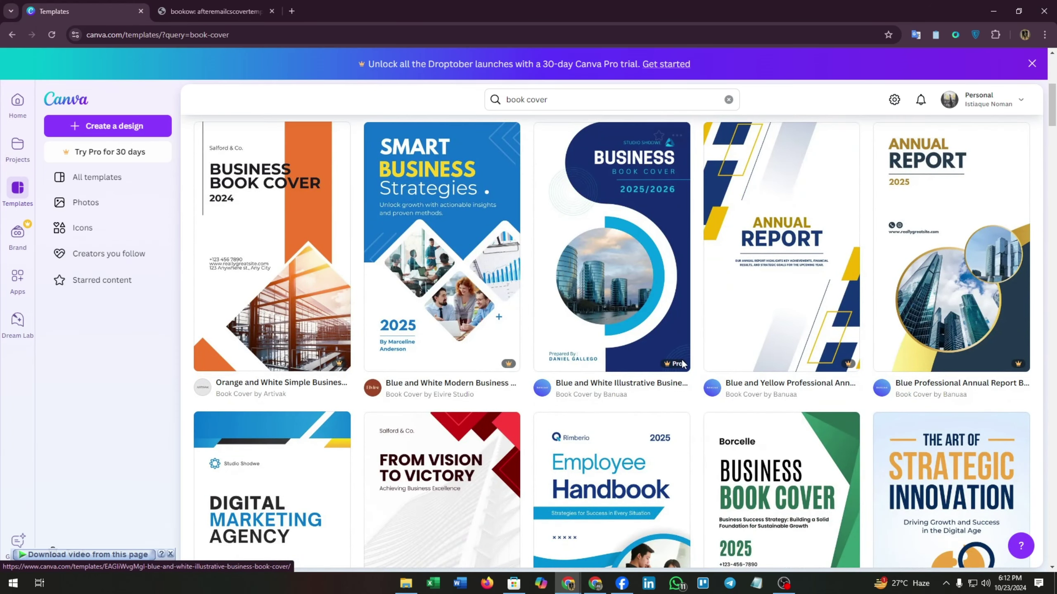
scroll(582, 307, up, 6)
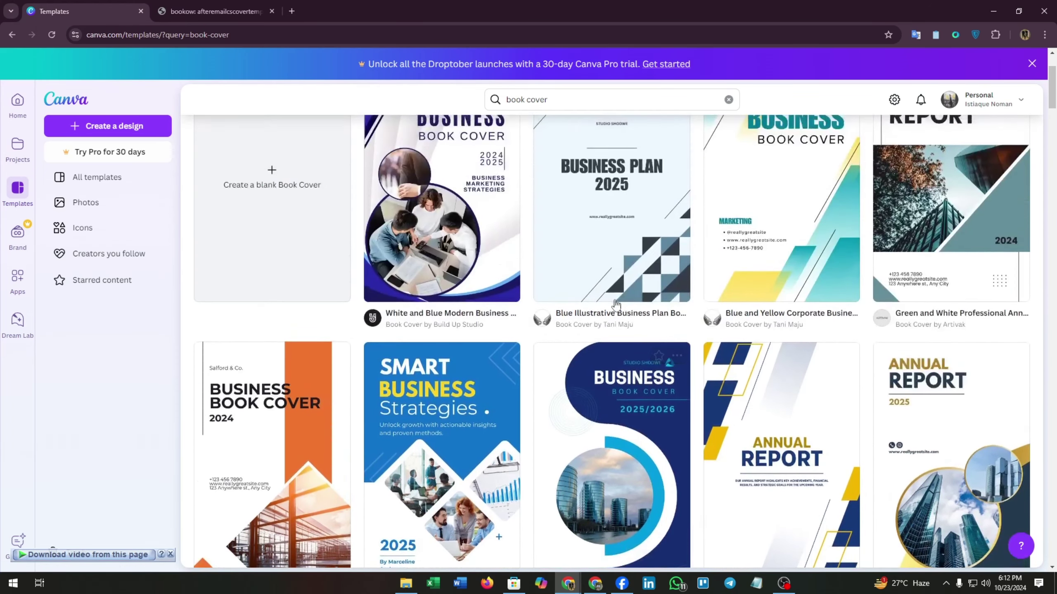
scroll(486, 247, up, 3)
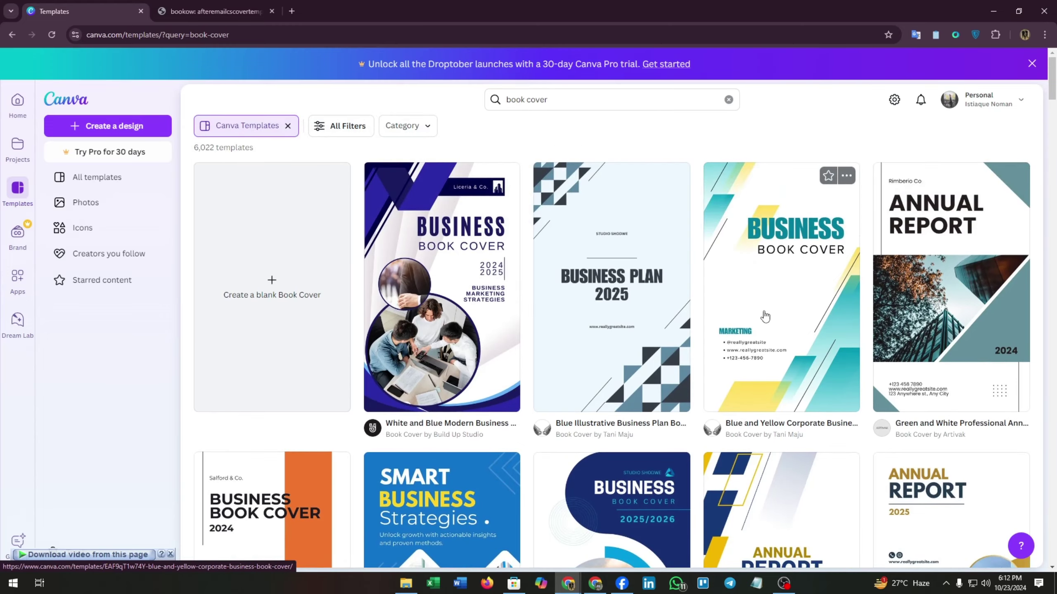
Open the "Blue Illustrative Business Plan Book Cover" template for customisation in the editor.
click(623, 366)
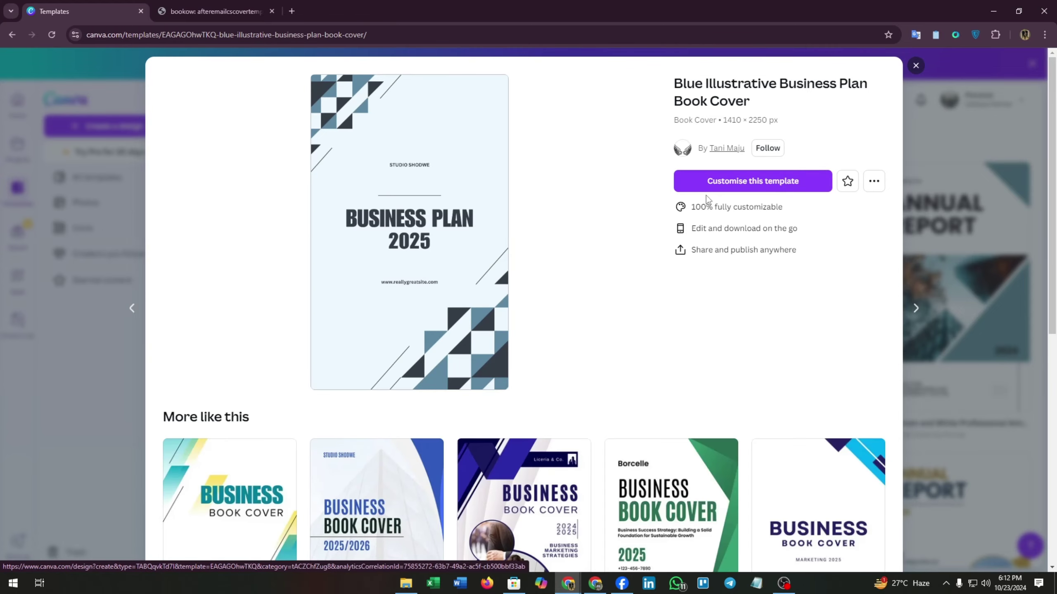
click(722, 187)
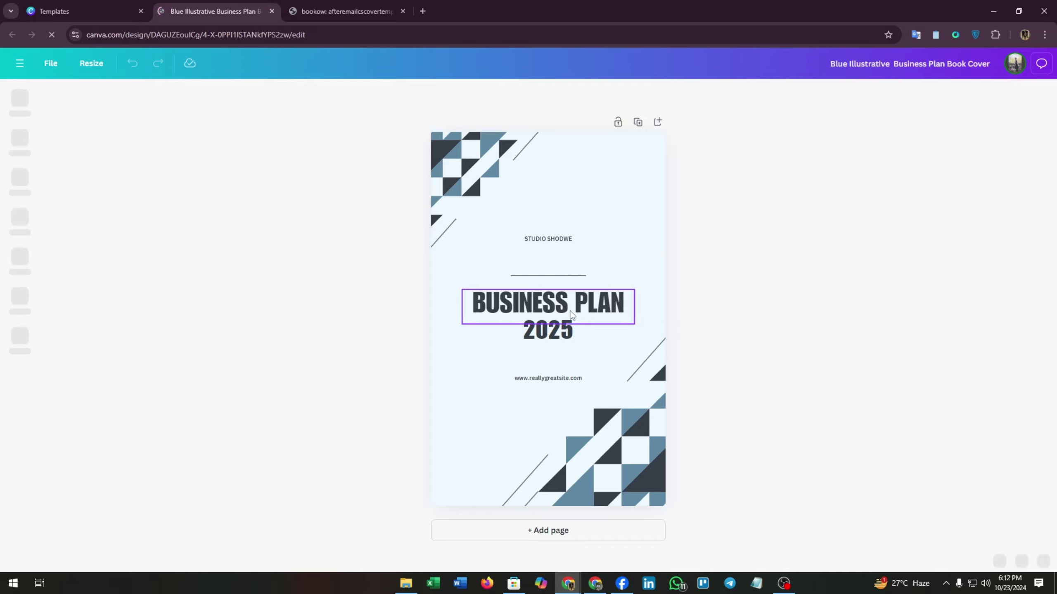
Replace the website address below the cover title with "By: XYZ".
click(540, 380)
click(540, 380)
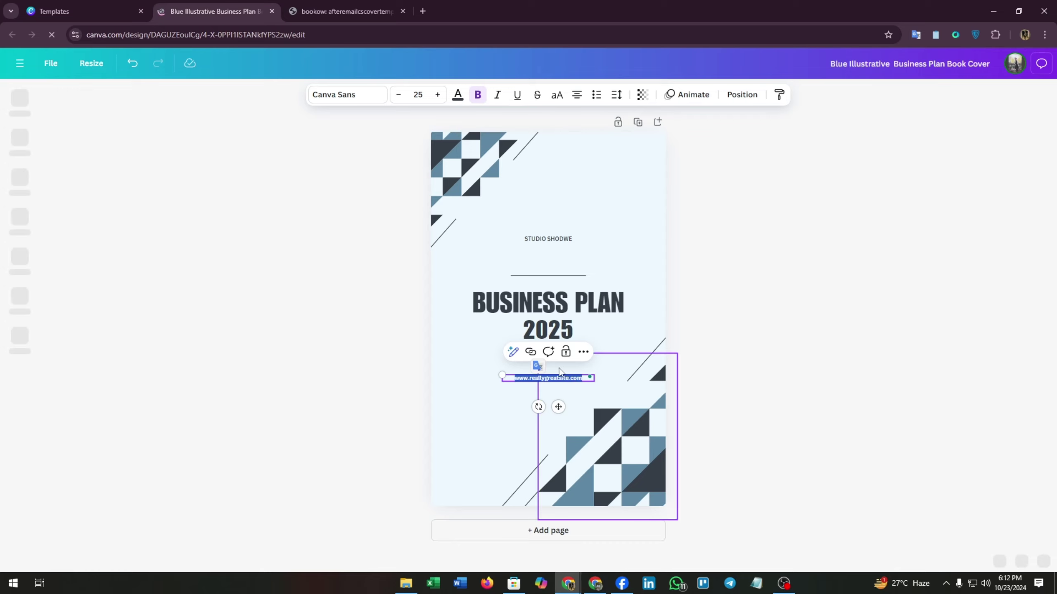
click(562, 381)
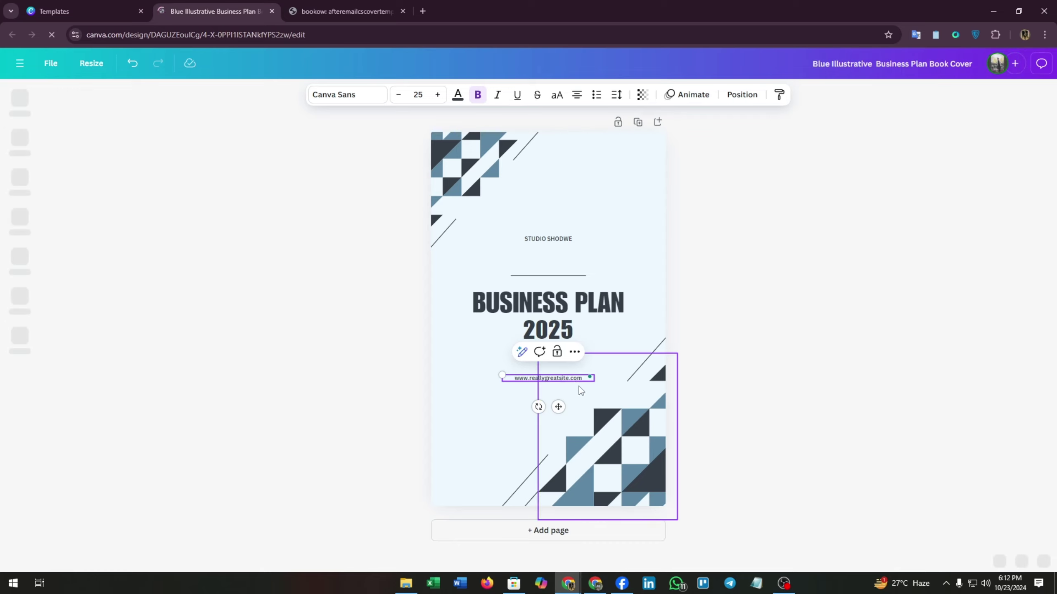
triple_click(561, 381)
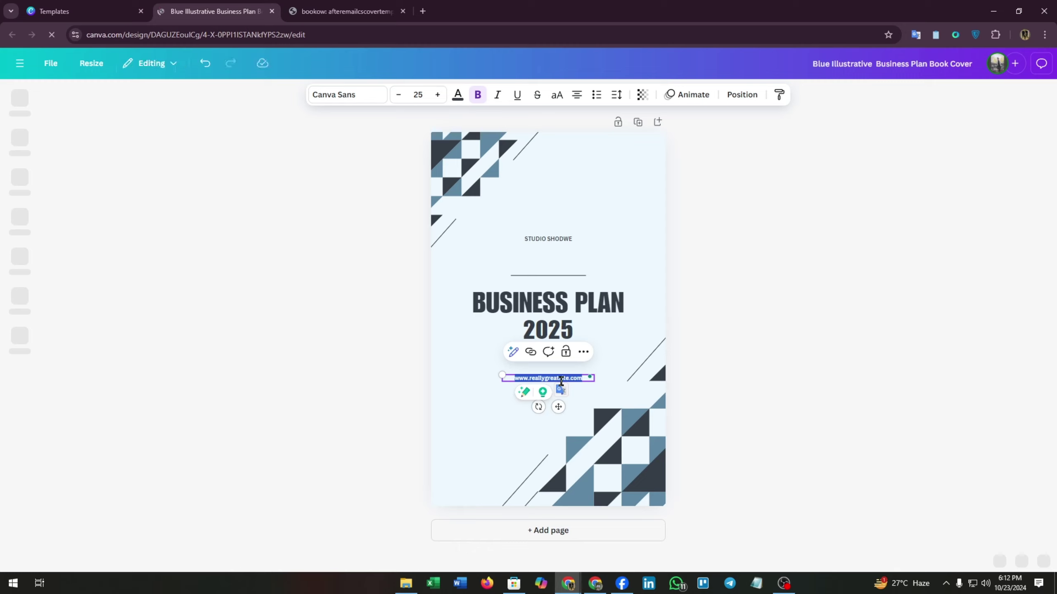
text(By)
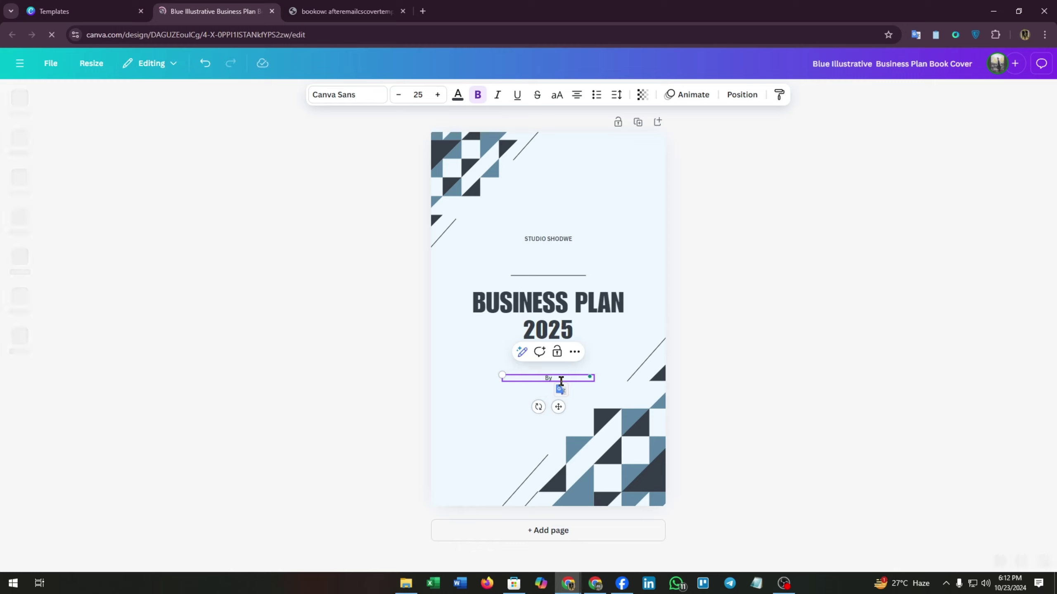
text(: XY)
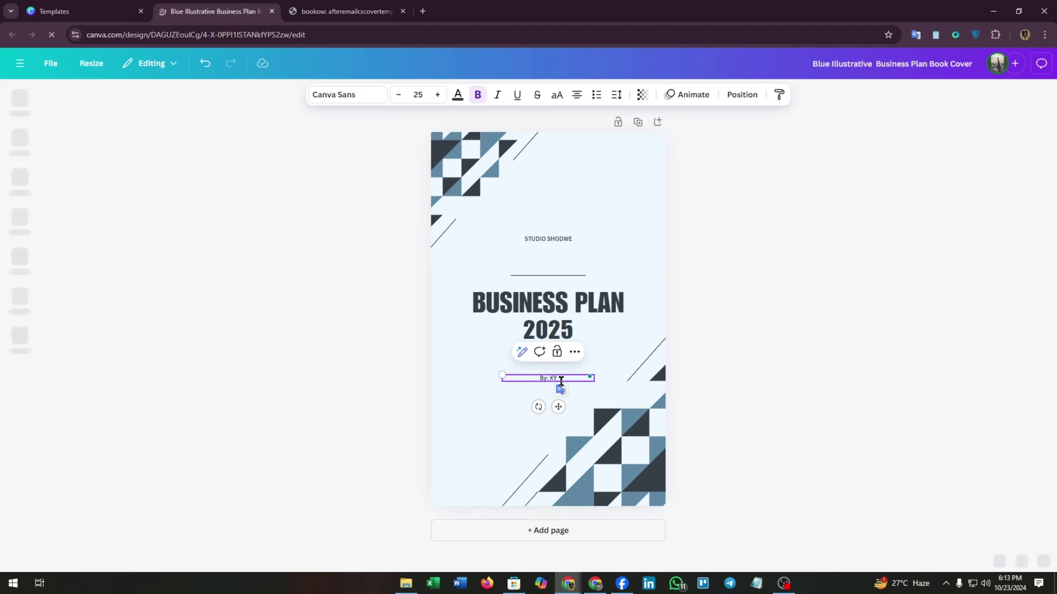
text(Z)
click(523, 221)
click(546, 238)
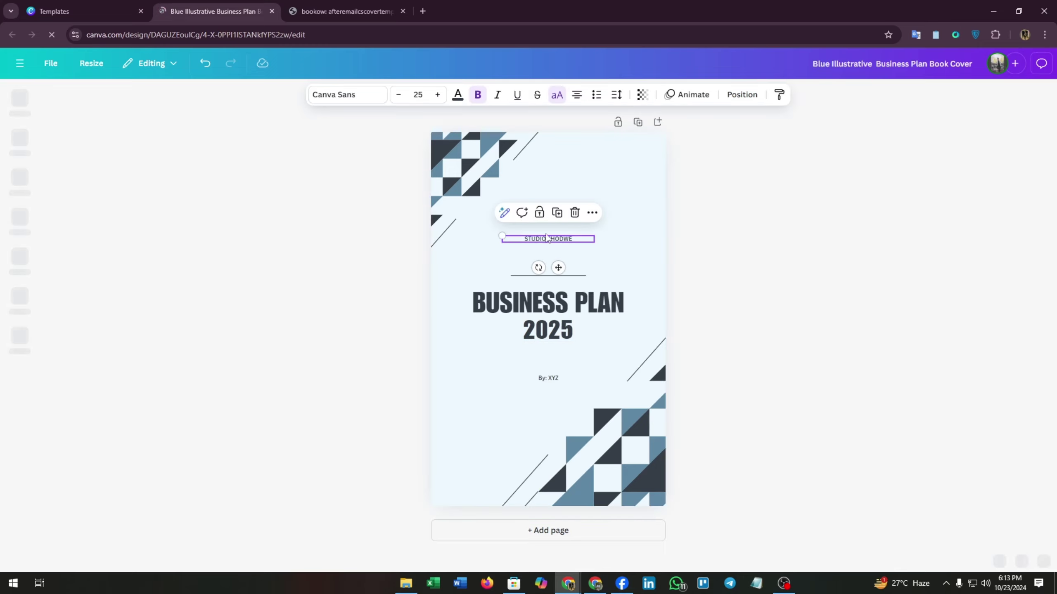
key(Escape)
Try black, dark grey and slate blue on the "BUSINESS PLAN" title and restore its dark document colour.
click(544, 305)
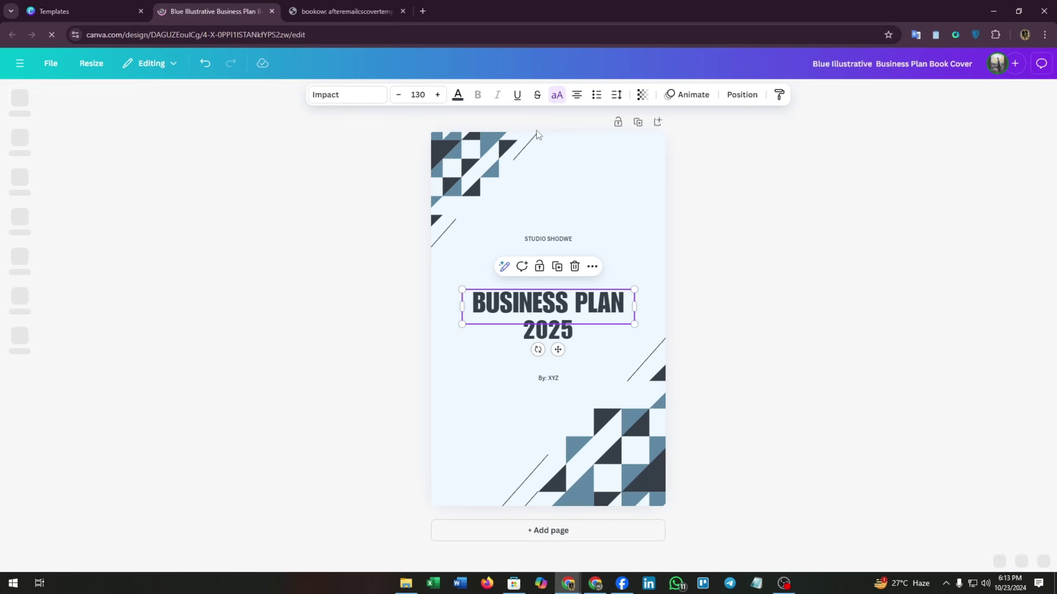
click(458, 94)
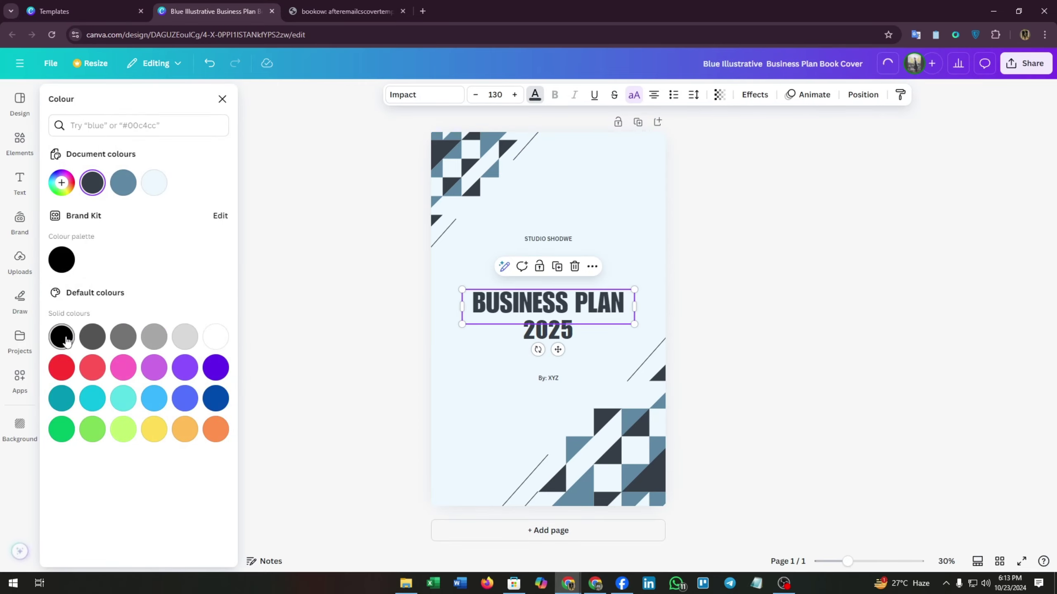
click(67, 340)
click(86, 339)
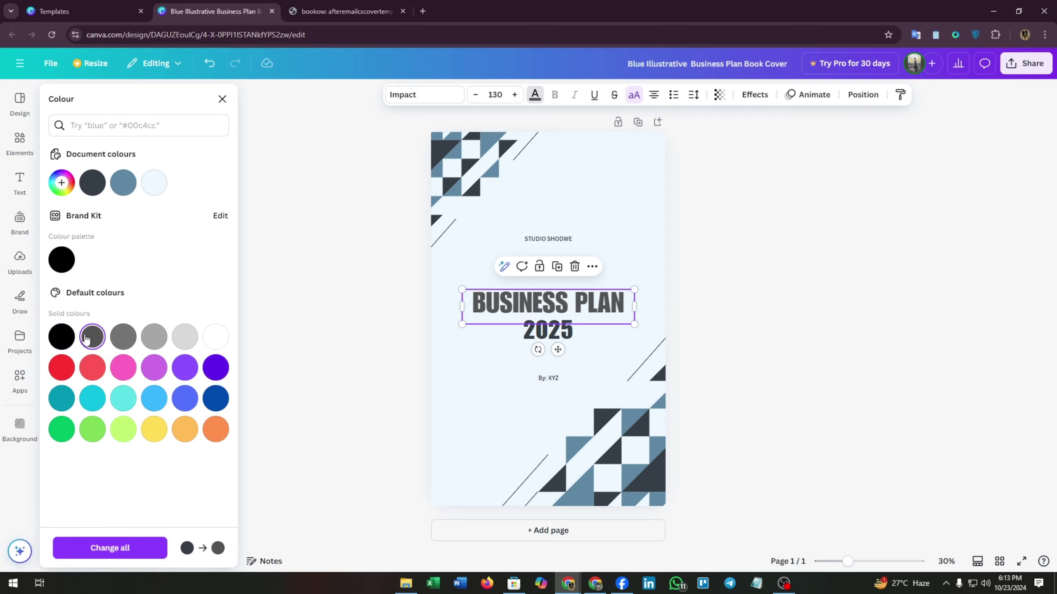
click(91, 183)
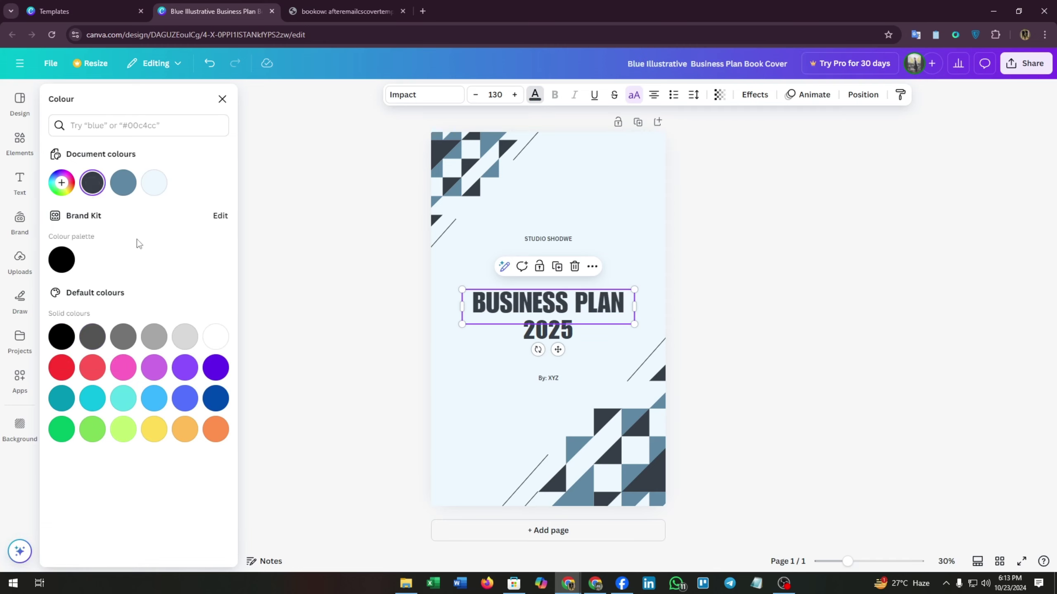
click(123, 184)
key(ctrl+z)
click(574, 353)
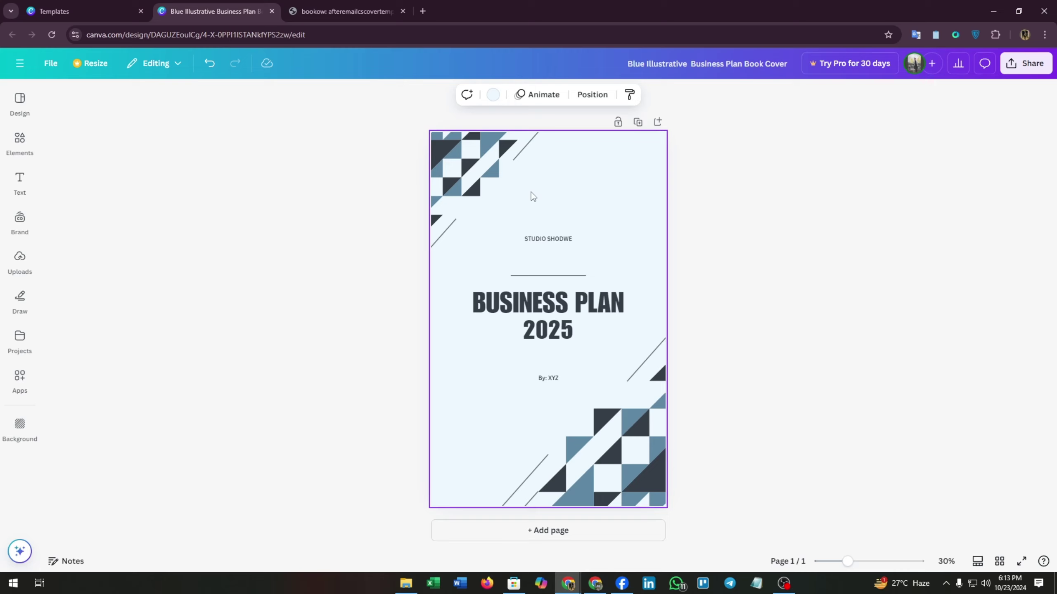
Move "2025" down to leave a gap under "BUSINESS PLAN" and enlarge the "BUSINESS PLAN" title slightly.
click(529, 330)
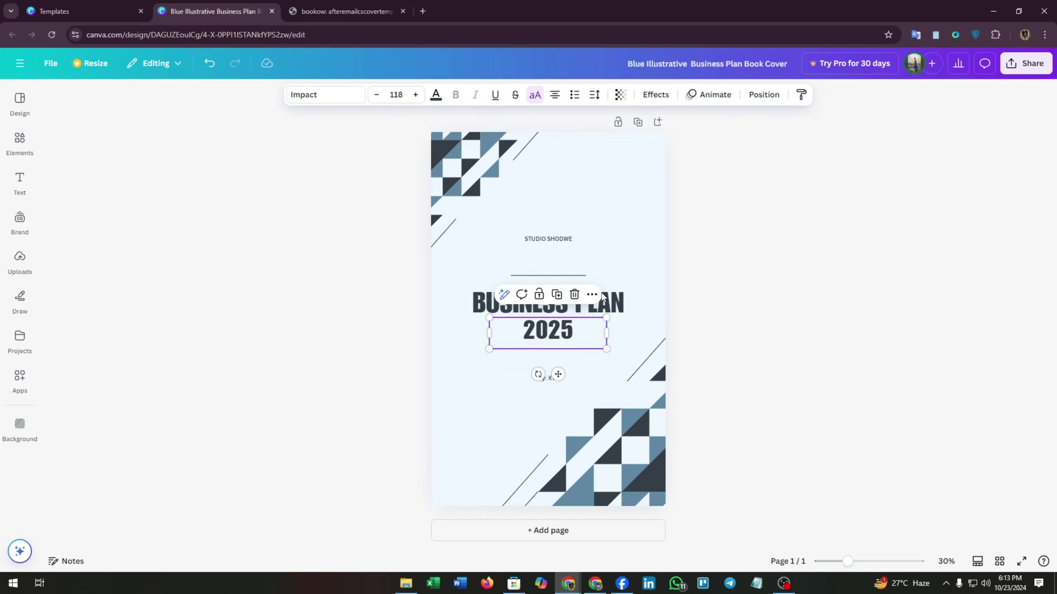
click(614, 317)
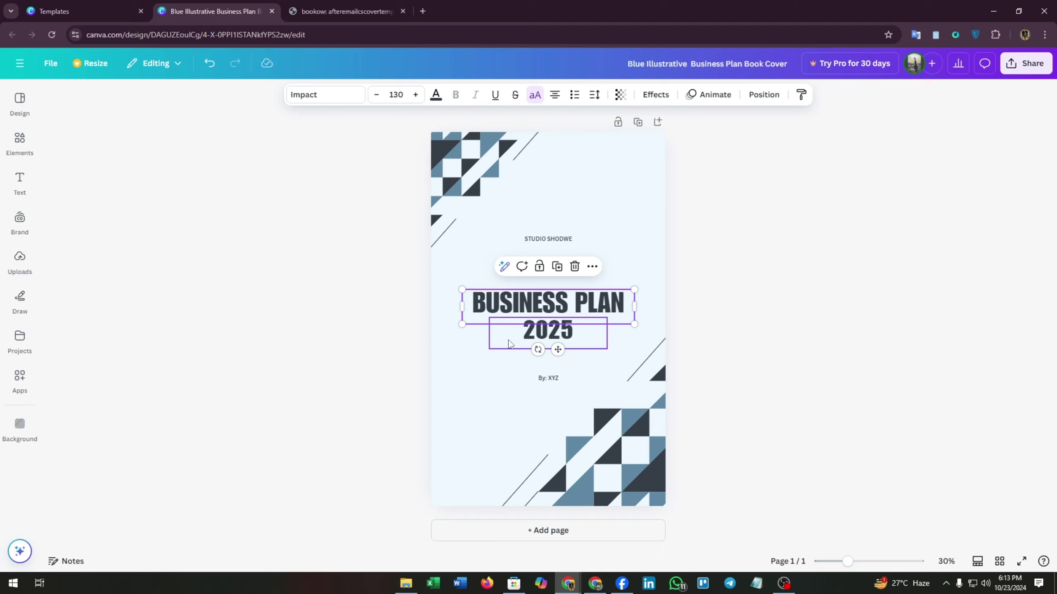
mouse_move(525, 337)
mouse_down()
mouse_move(524, 362)
mouse_move(523, 351)
mouse_up()
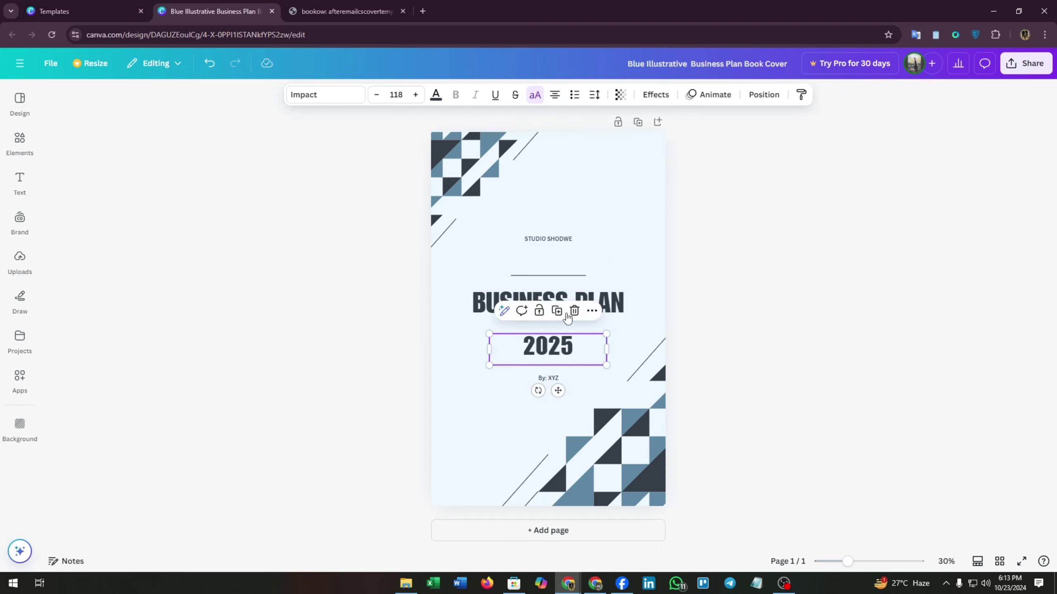
click(617, 308)
drag(633, 323, 590, 317)
click(591, 348)
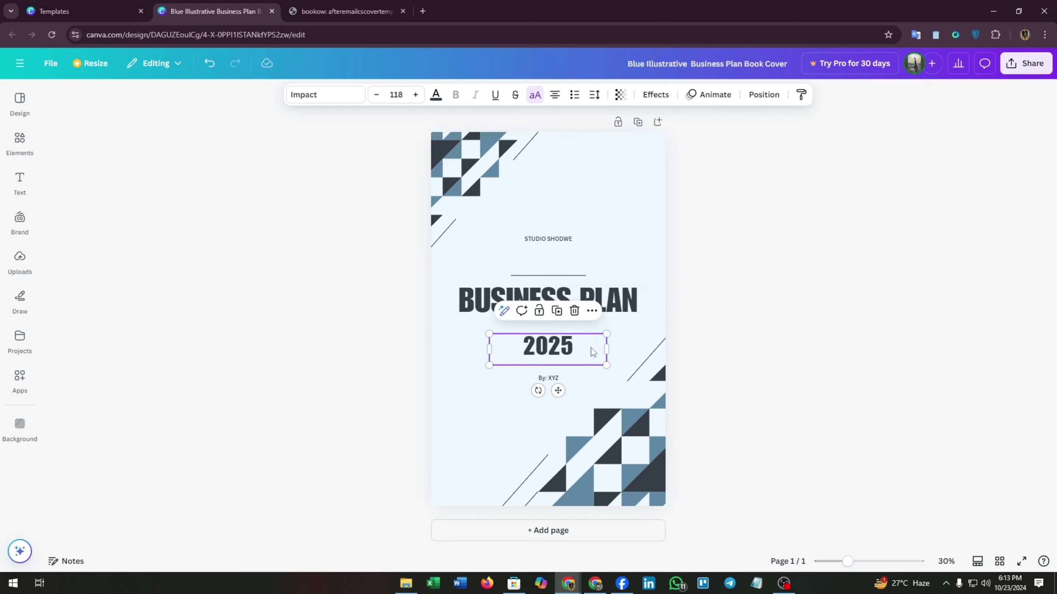
click(628, 328)
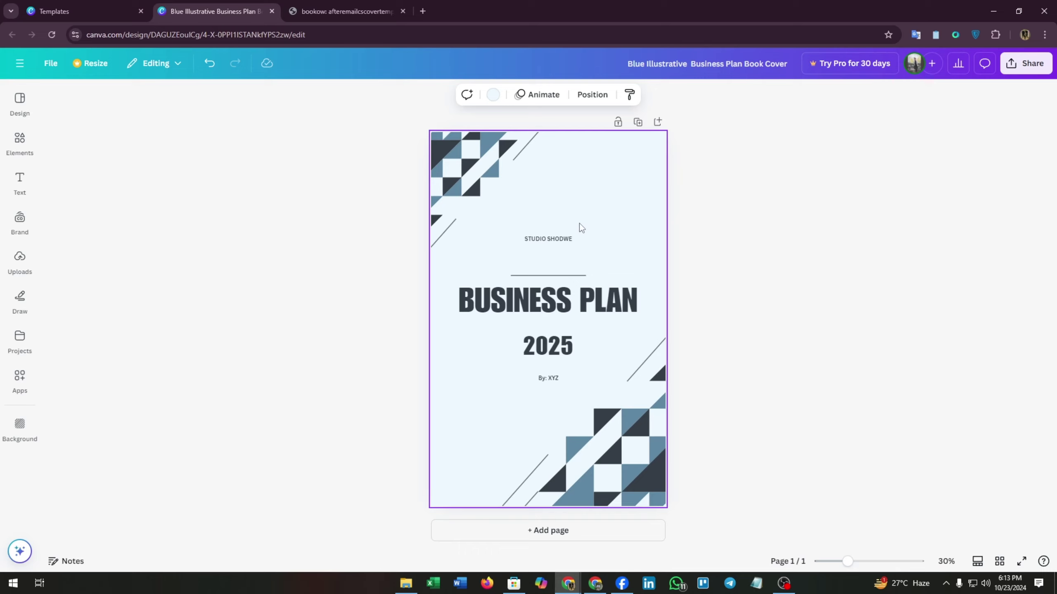
Download the finished business plan cover as a PNG at size 1.
click(1019, 74)
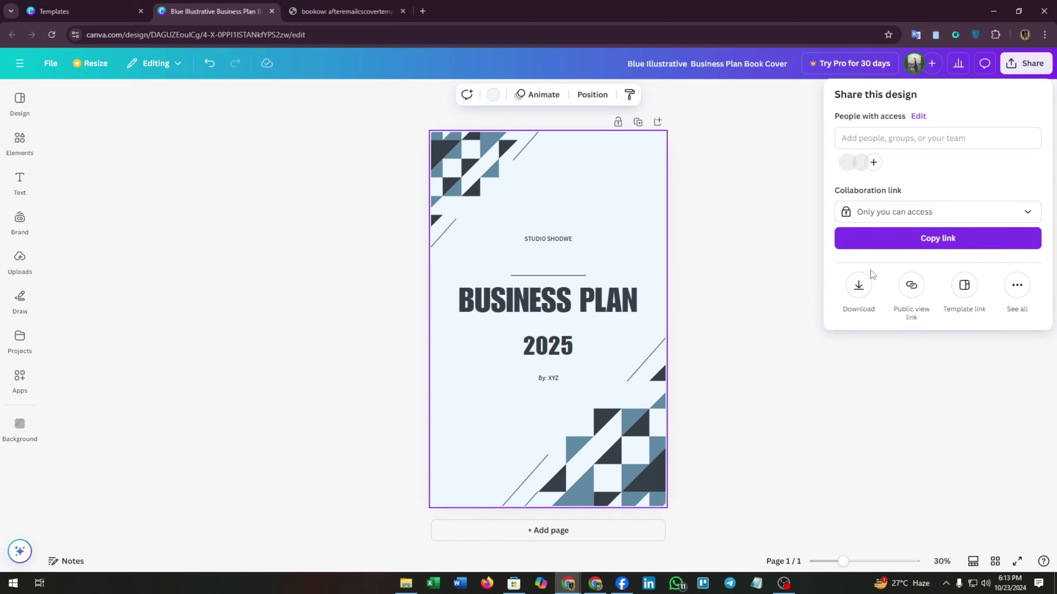
click(858, 287)
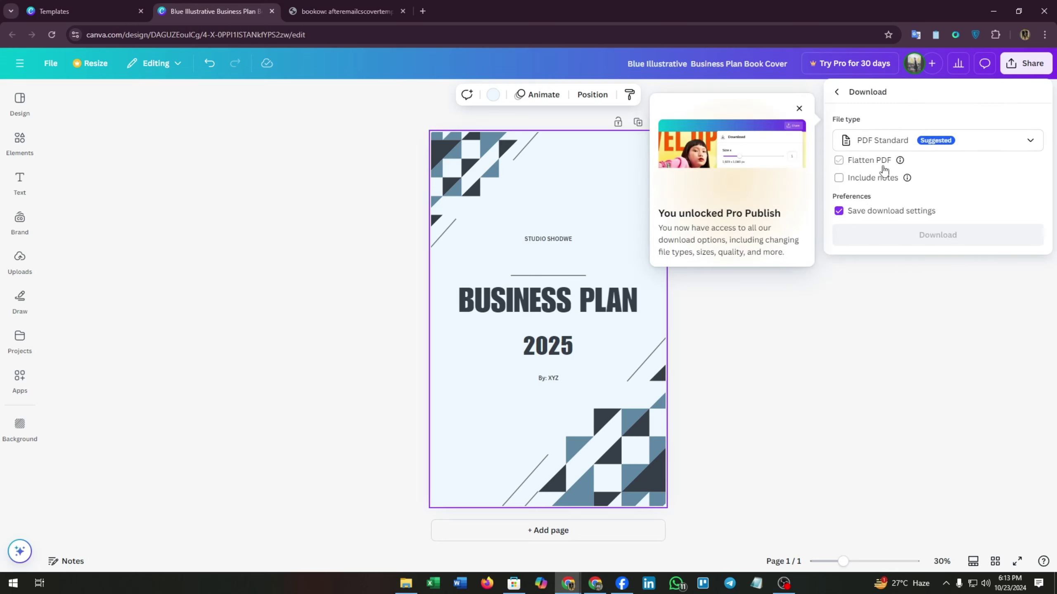
click(799, 108)
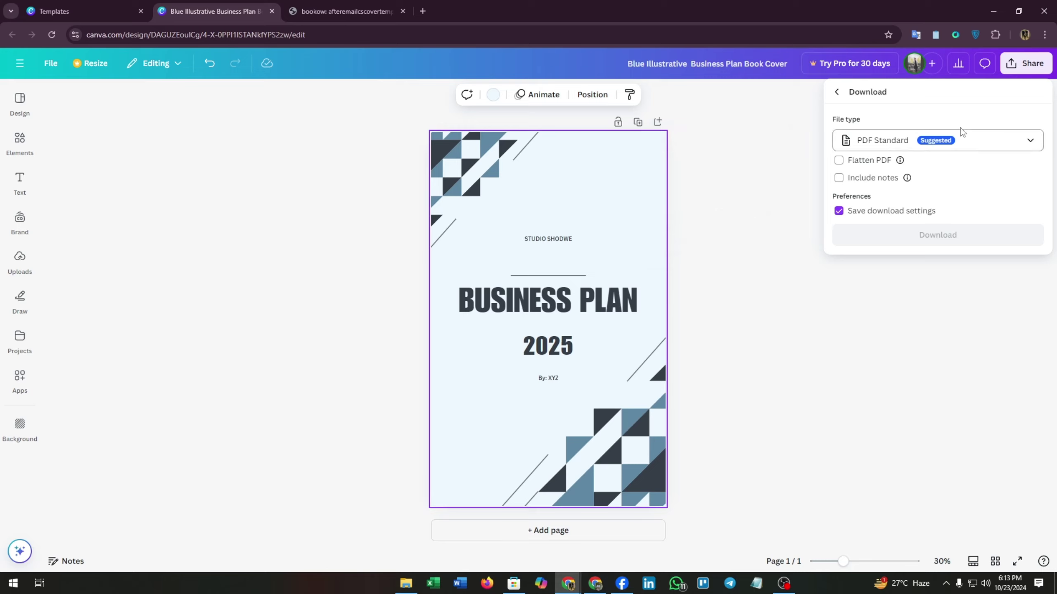
click(961, 141)
click(941, 240)
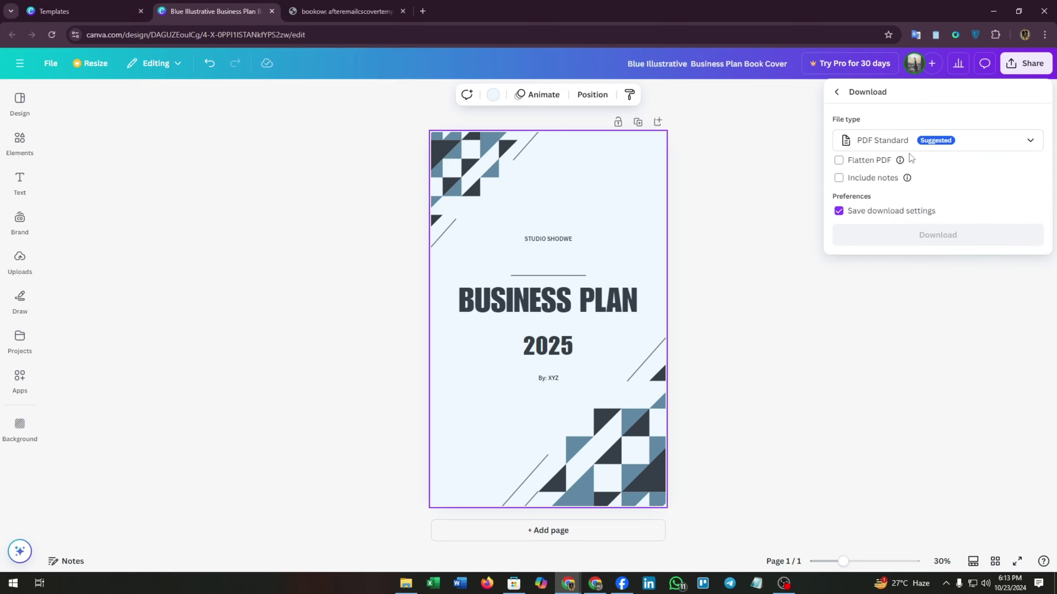
click(908, 142)
click(915, 220)
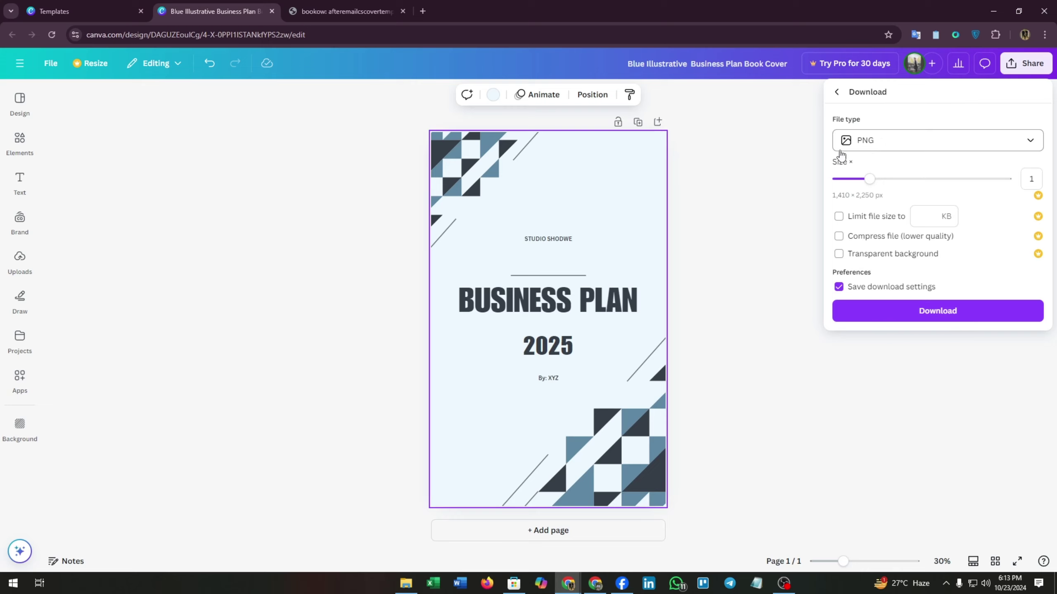
click(915, 314)
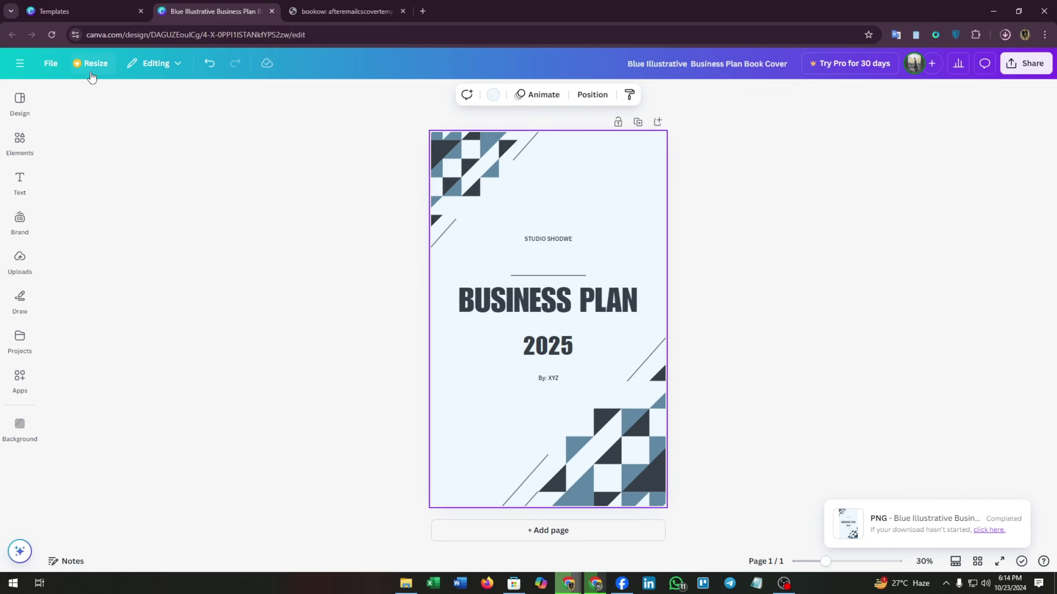
Return to the book cover templates page, close the template preview and start creating a new design.
key(ctrl+shift+Tab)
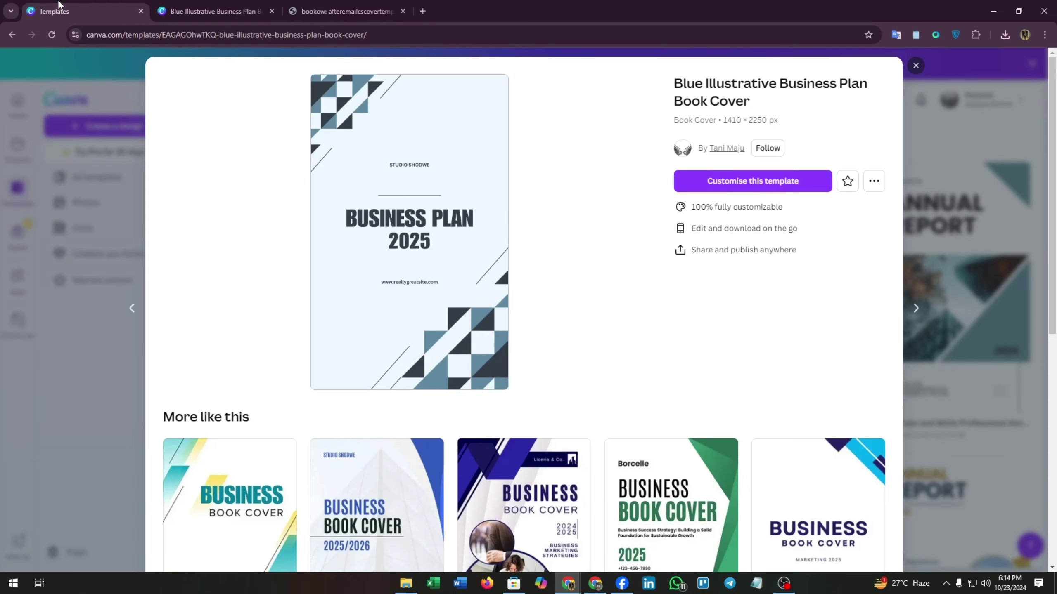
click(929, 79)
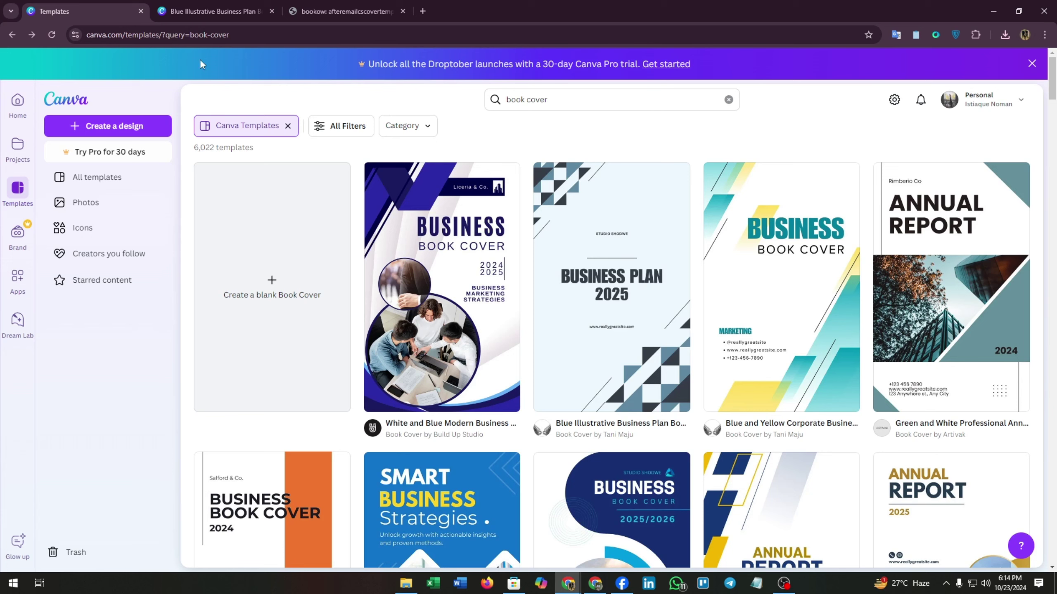
click(118, 127)
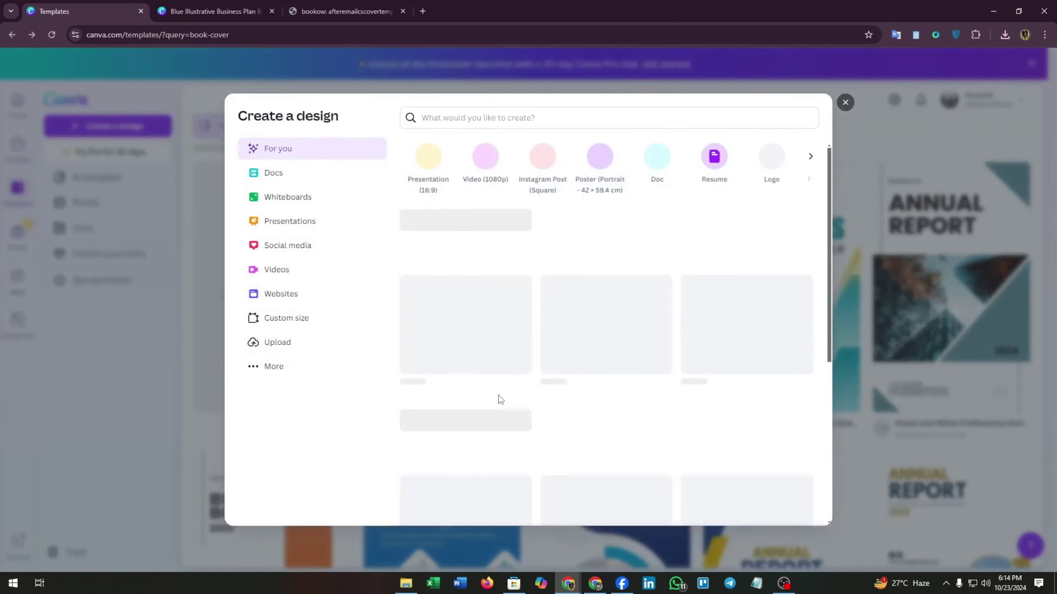
Switch to Gmail and examine the full wrap dimensions in the KDP hardcover template image.
click(595, 582)
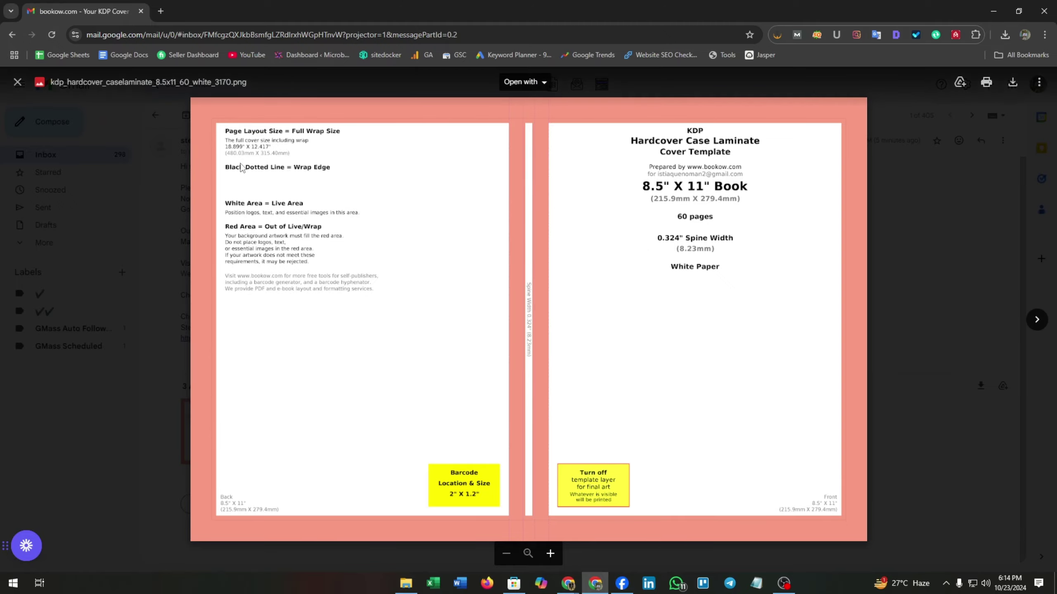
scroll(243, 162, up, 3)
scroll(236, 151, down, 3)
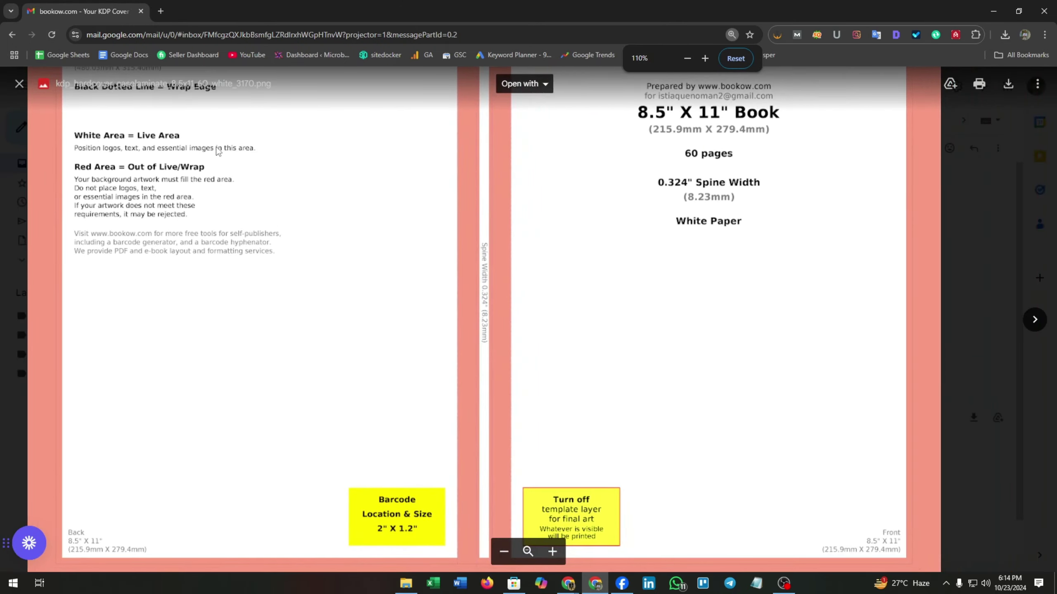
scroll(217, 146, up, 3)
scroll(217, 149, down, 5)
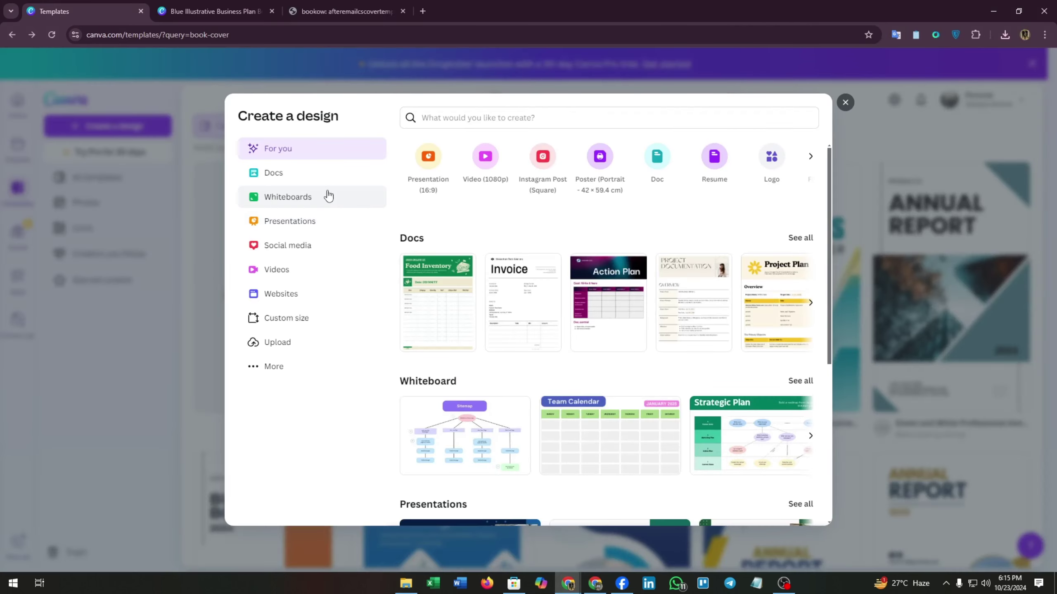
Back in Canva, set a custom design width of 480.03 mm and check the KDP template for the matching height.
click(279, 319)
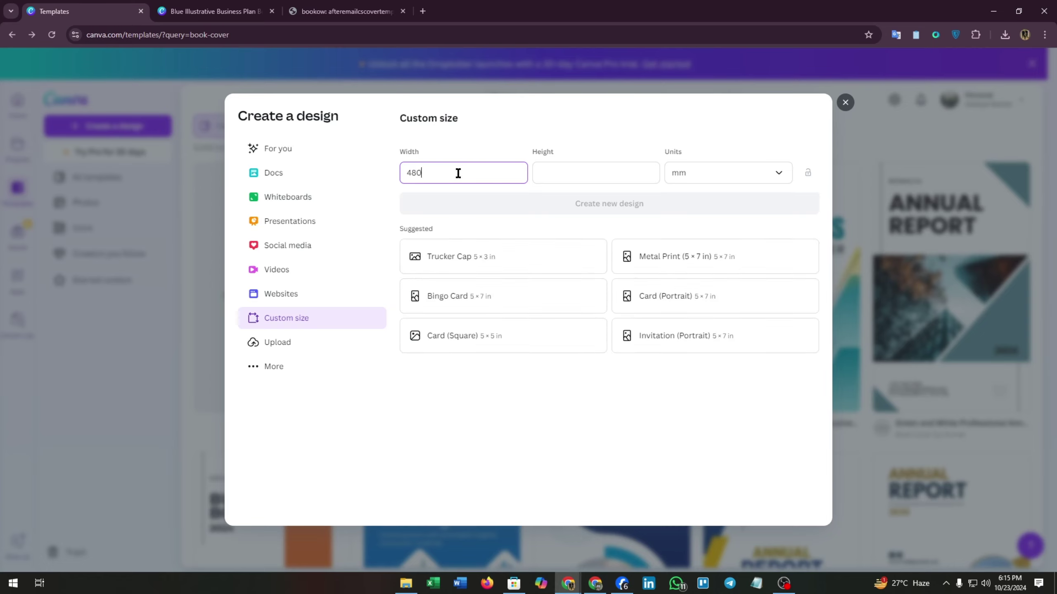
text(.03)
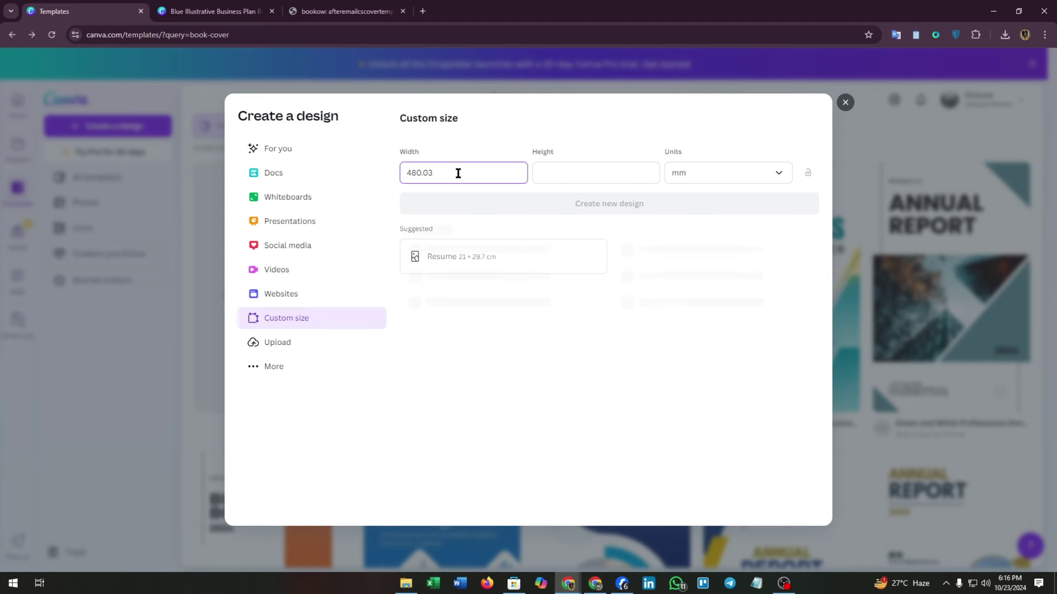
click(558, 171)
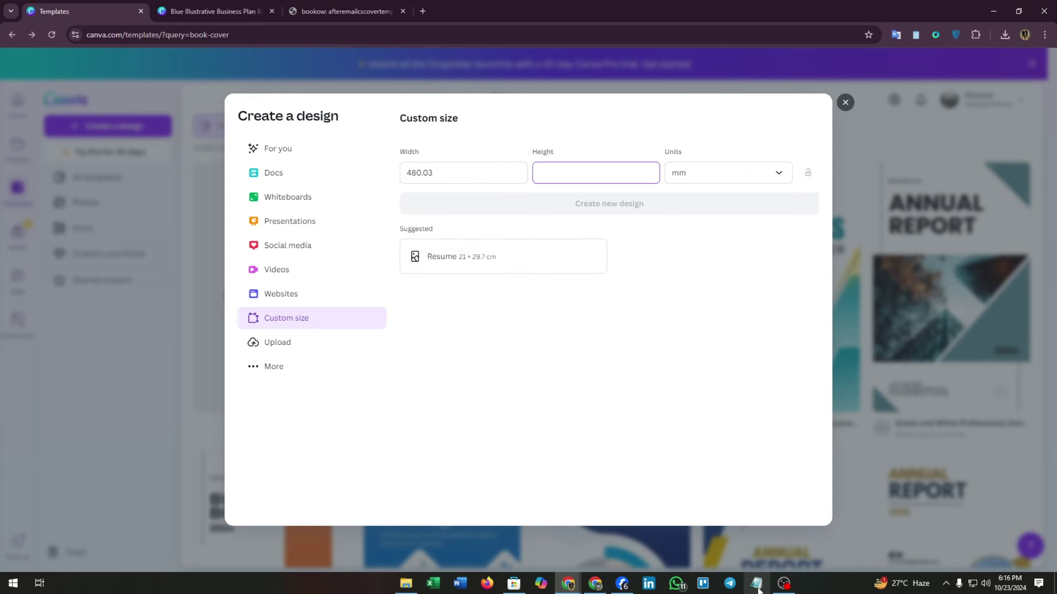
click(595, 583)
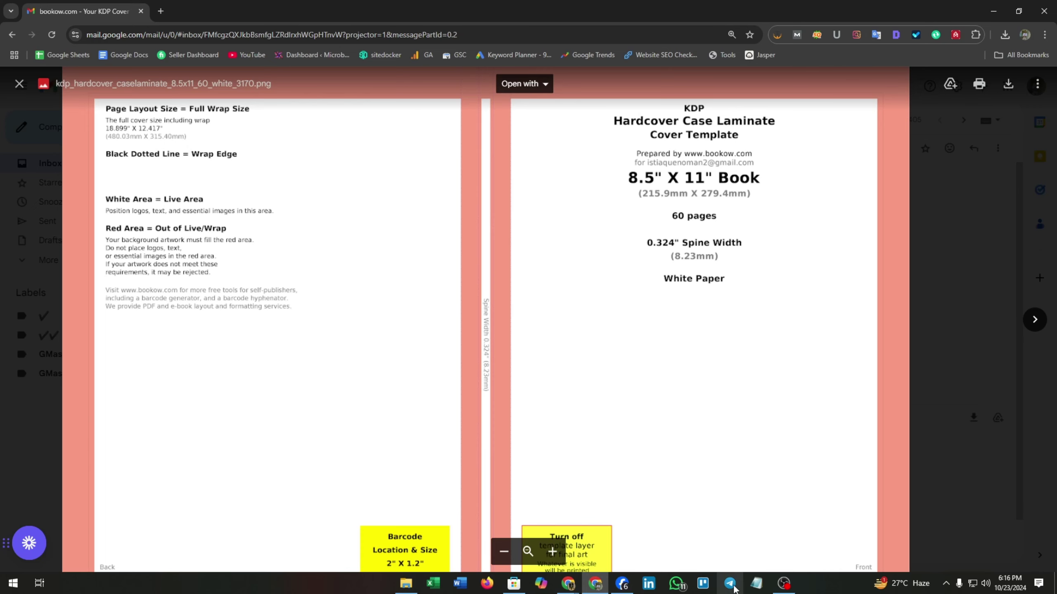
mouse_move(602, 588)
click(508, 541)
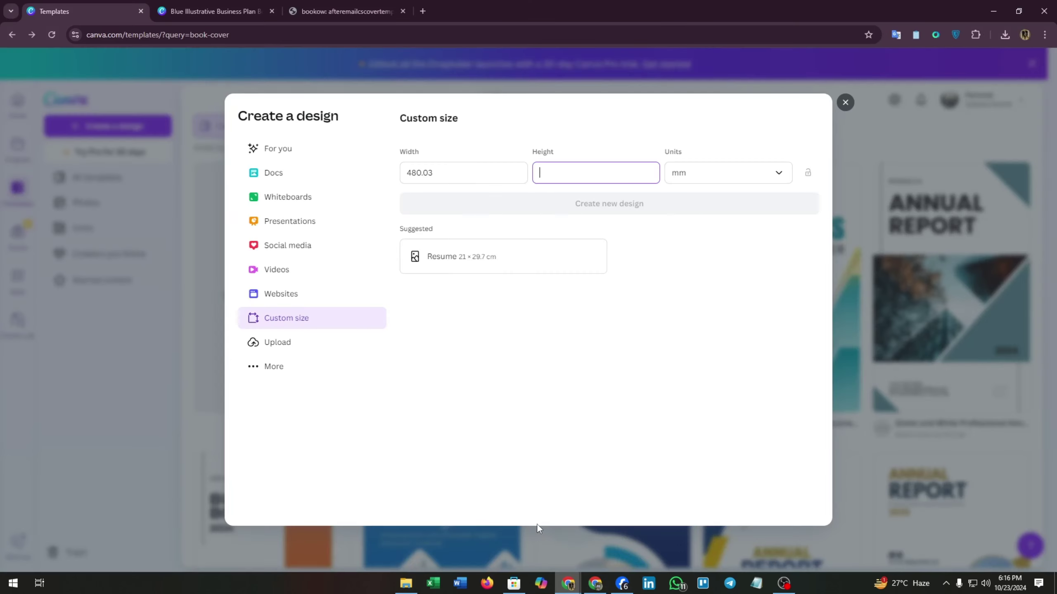